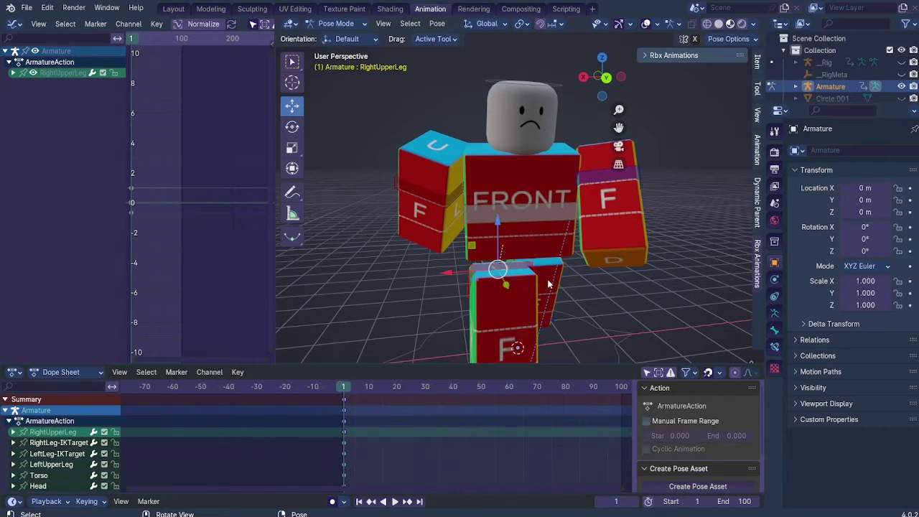
Examine the character's frame 1 walk pose from the front and the side.
middle_drag(548, 284, 469, 234)
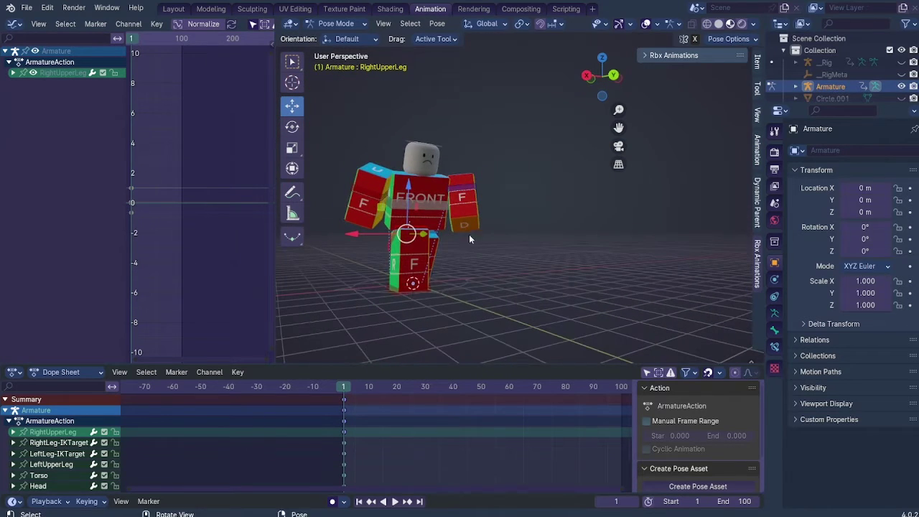
shift+middle_drag(520, 248, 550, 228)
click(598, 270)
scroll(539, 271, up, 2)
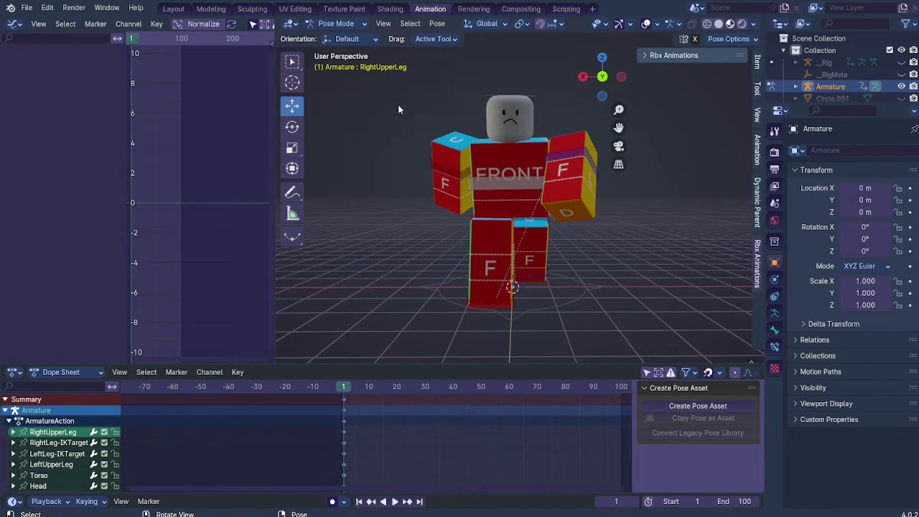
middle_drag(399, 109, 514, 171)
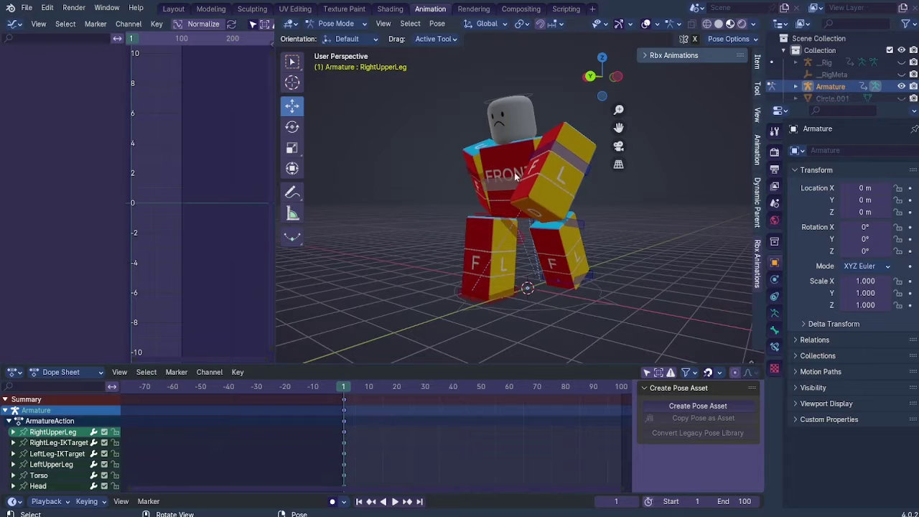
click(588, 76)
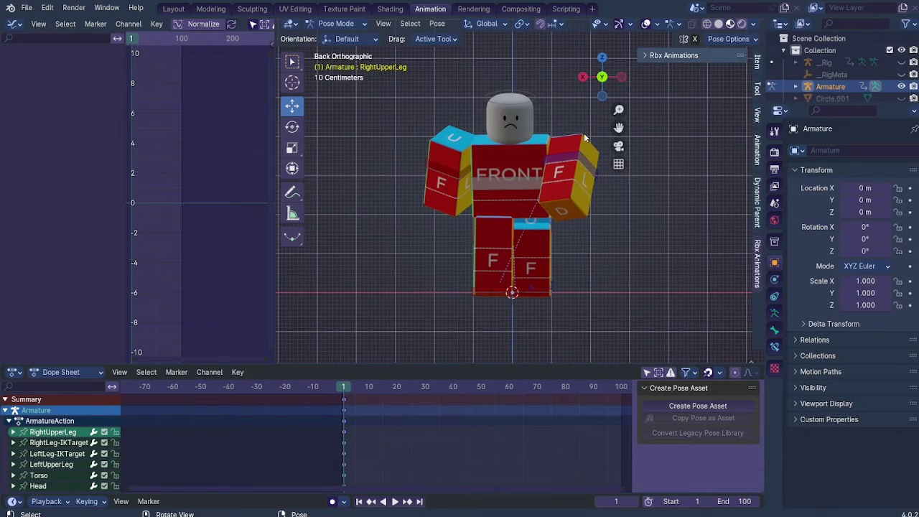
click(583, 77)
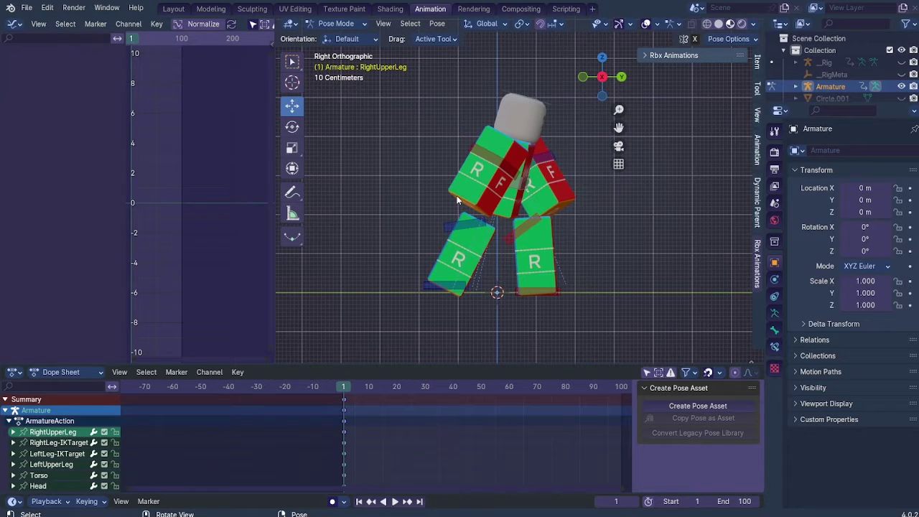
Move the right upper arm slightly outward along the X axis at frame 1.
middle_drag(508, 131, 577, 184)
click(577, 184)
drag(584, 173, 594, 172)
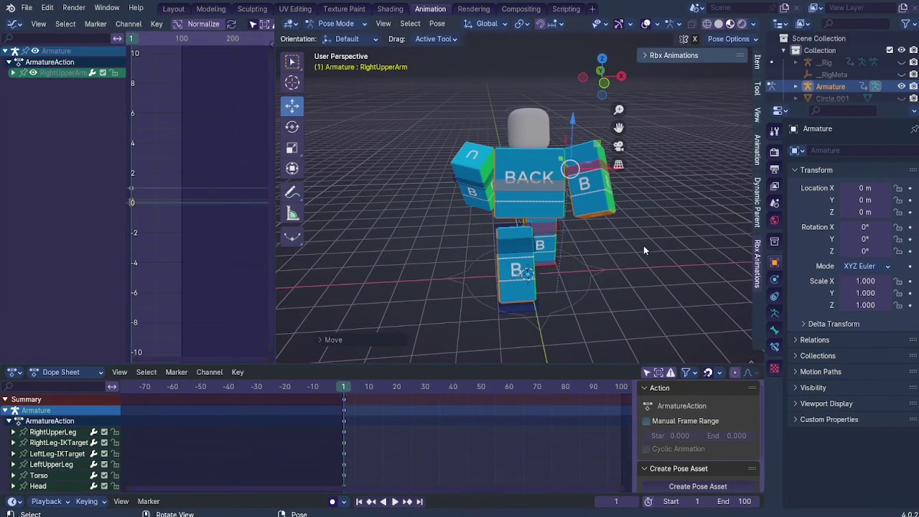
middle_drag(644, 246, 509, 160)
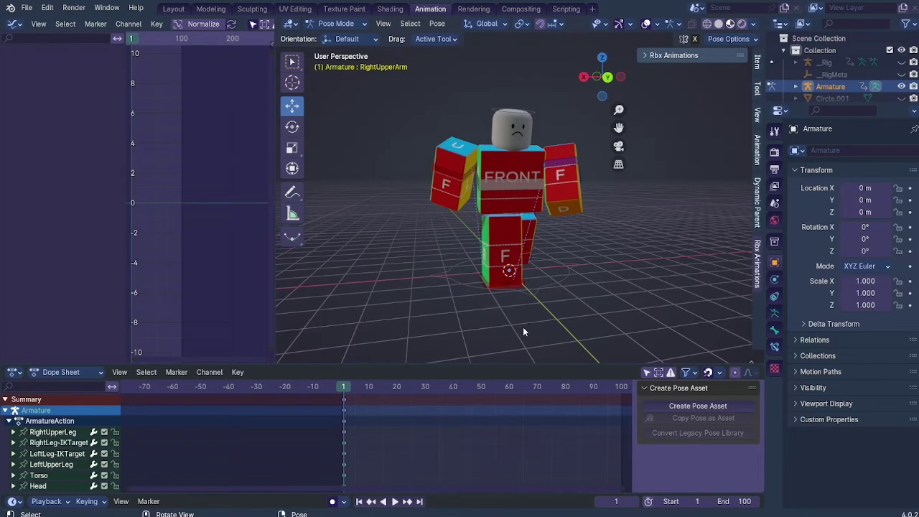
Copy the armature's pose keyframes from frame 1 and paste them at frame 100.
click(509, 414)
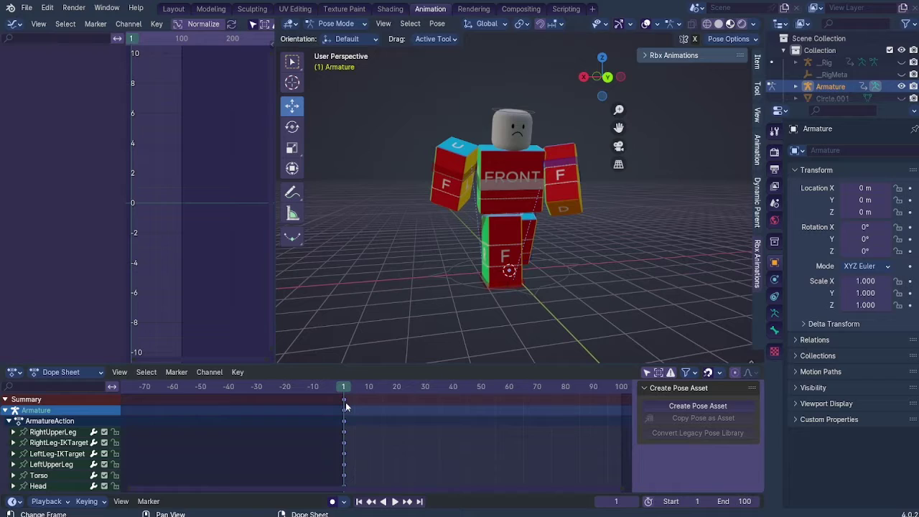
click(620, 390)
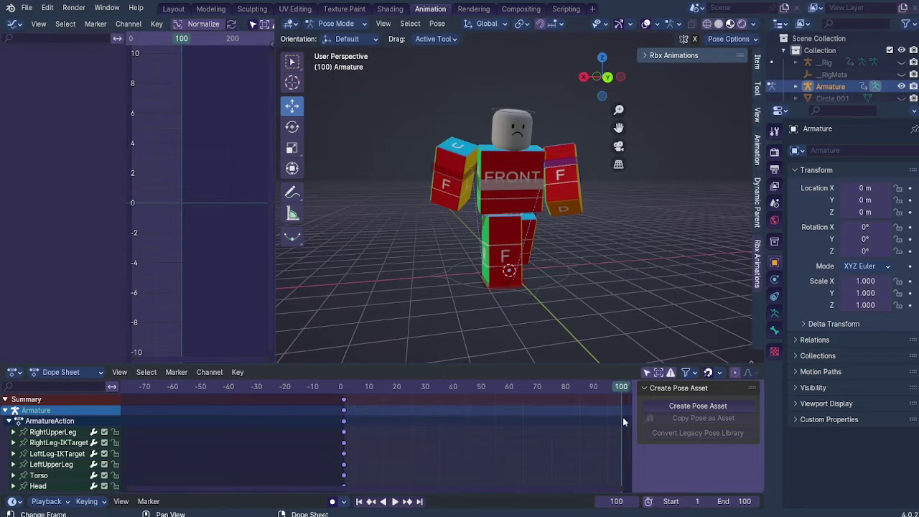
key(ctrl+c)
key(ctrl+v)
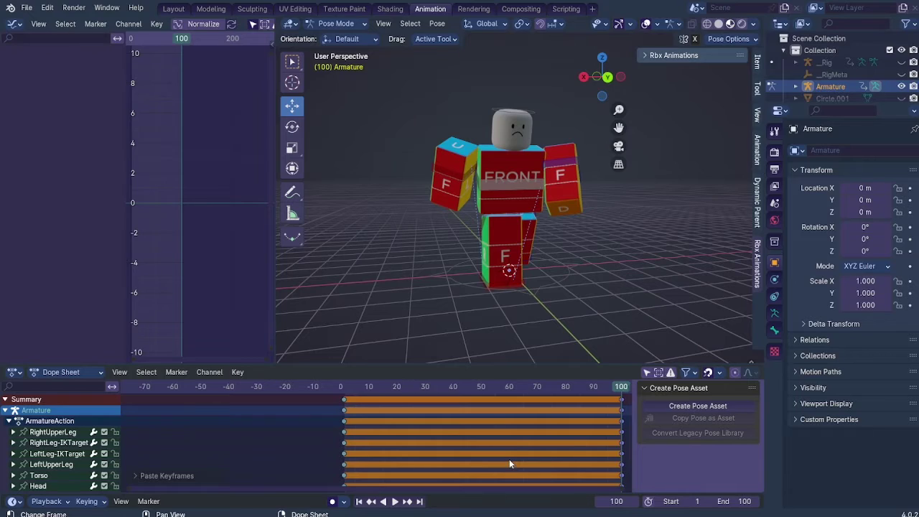
click(491, 410)
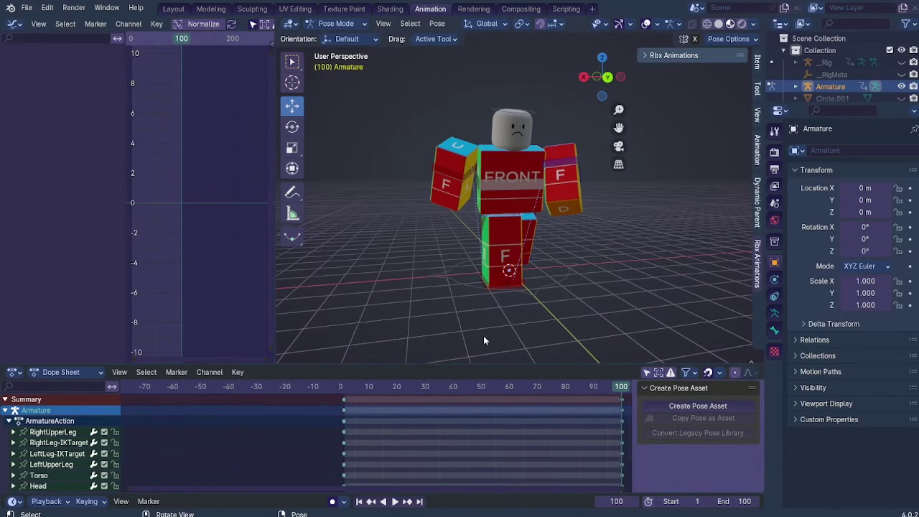
drag(324, 431, 626, 404)
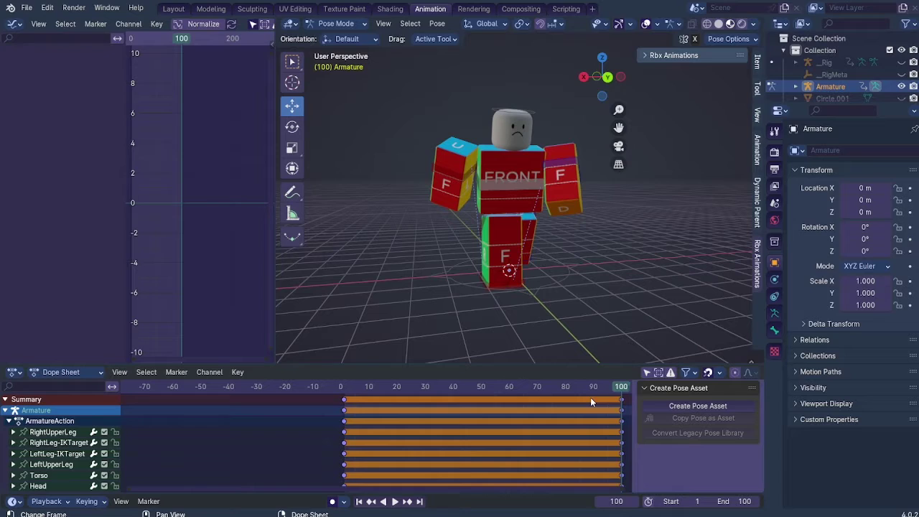
click(373, 431)
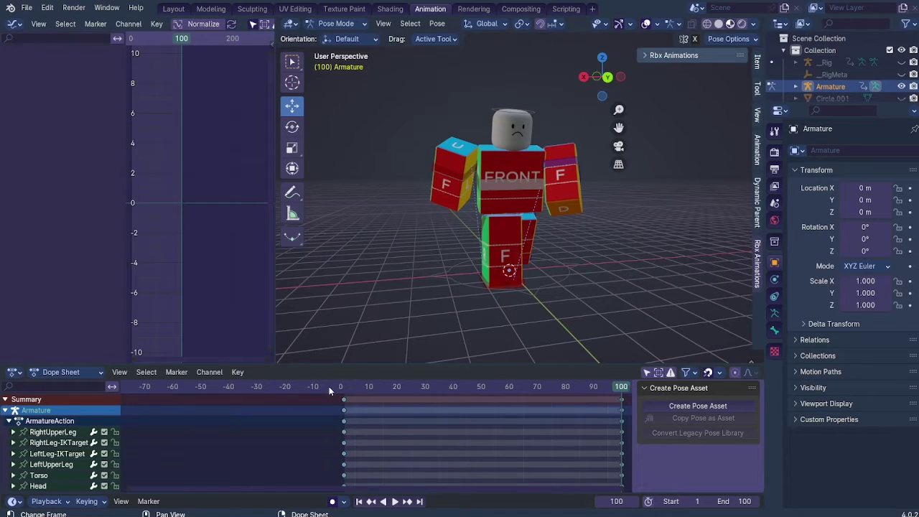
Paste the copied frame 1 keyframes as a flipped pose at frame 50.
key(shift+Left)
key(a)
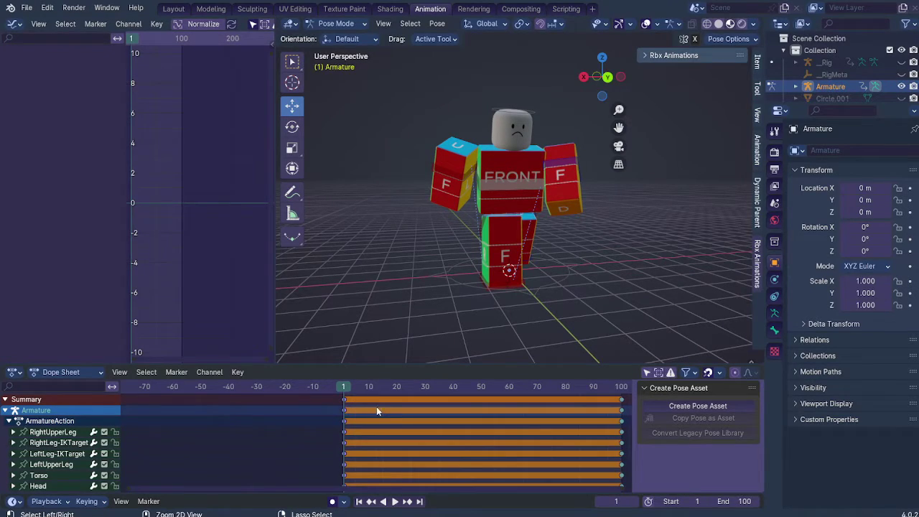
click(479, 389)
key(space)
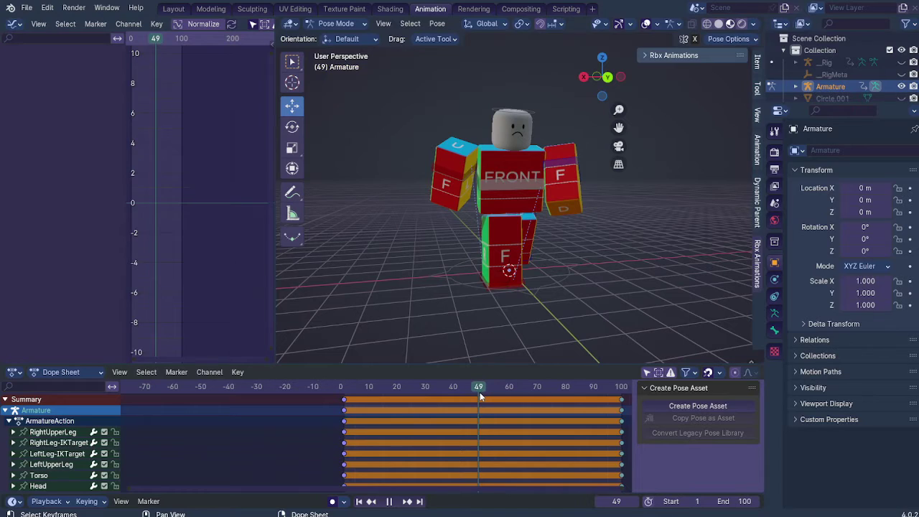
key(space)
key(ctrl+shift+v)
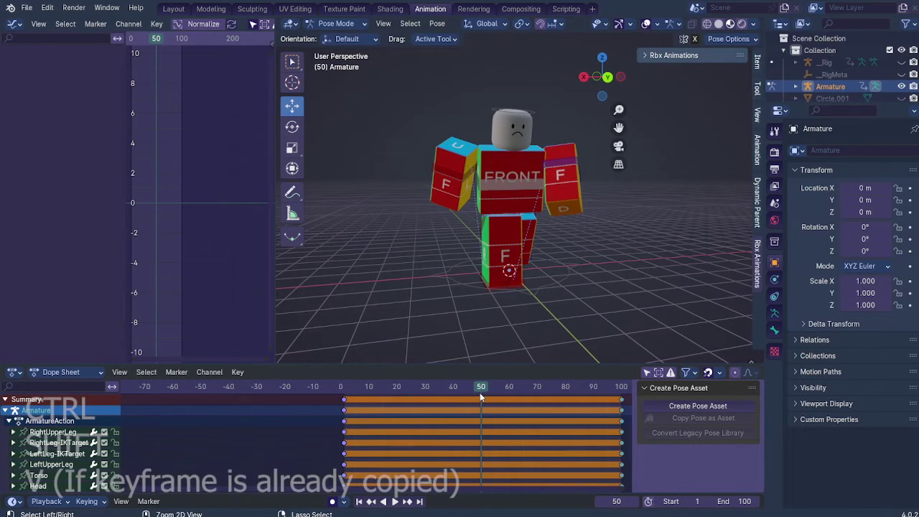
key(ctrl+shift+v)
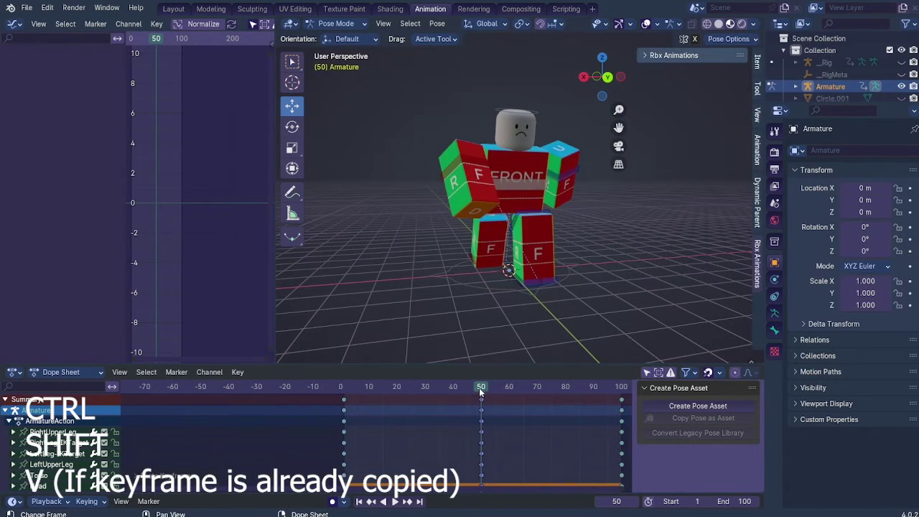
Play the walk animation from frame 1 and examine it from the side and the front.
drag(475, 391, 344, 404)
key(space)
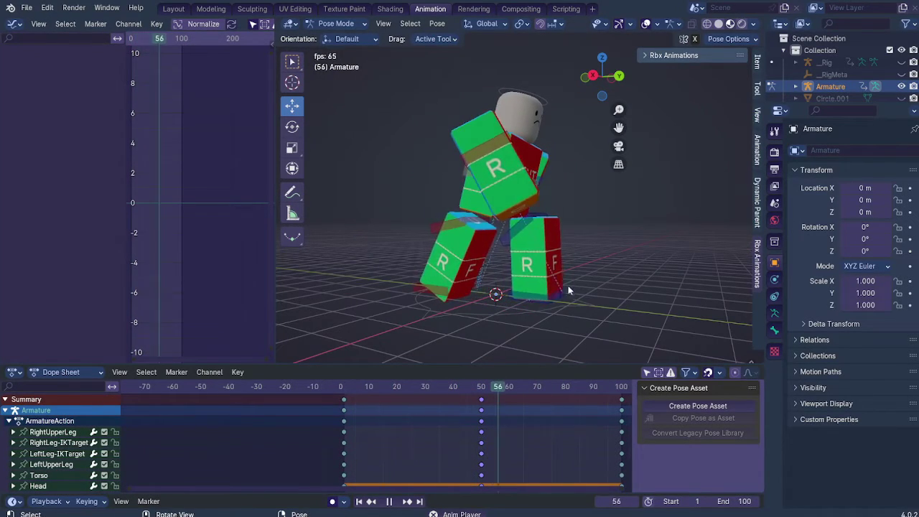
scroll(569, 287, up, 2)
middle_drag(568, 287, 502, 291)
middle_drag(562, 245, 572, 260)
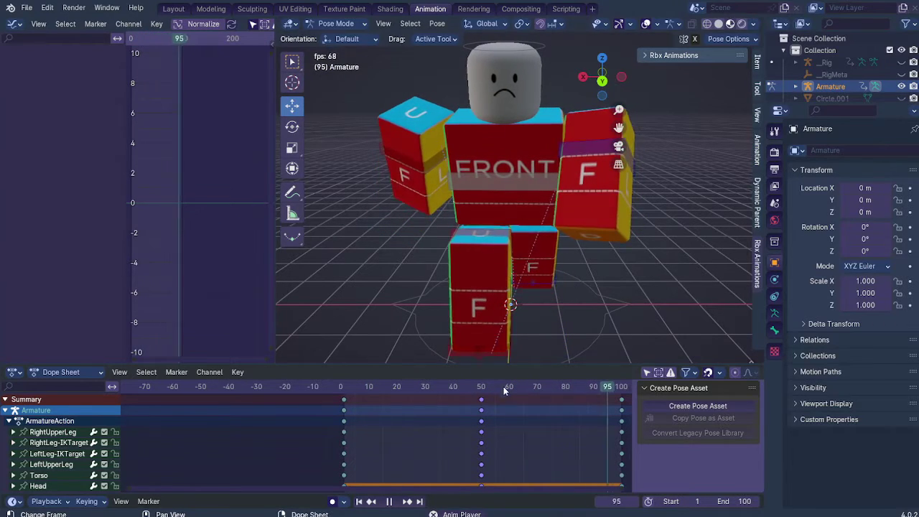
key(space)
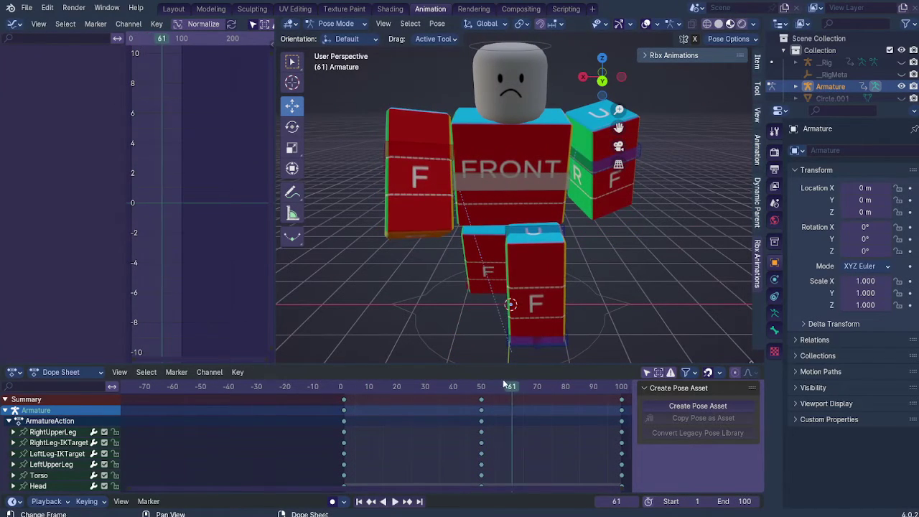
Set the handle type of the keyframes at frame 50 to Automatic.
drag(511, 386, 482, 390)
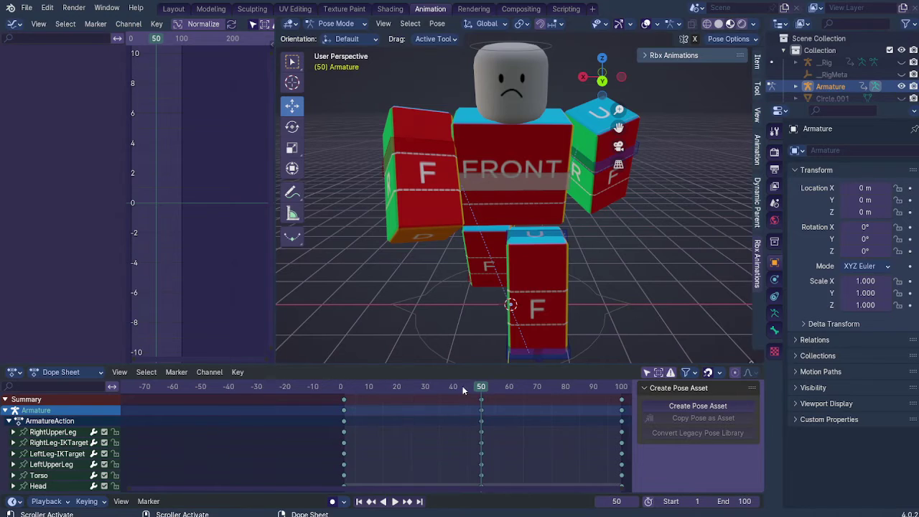
middle_drag(496, 433, 469, 409)
key(v)
key(v)
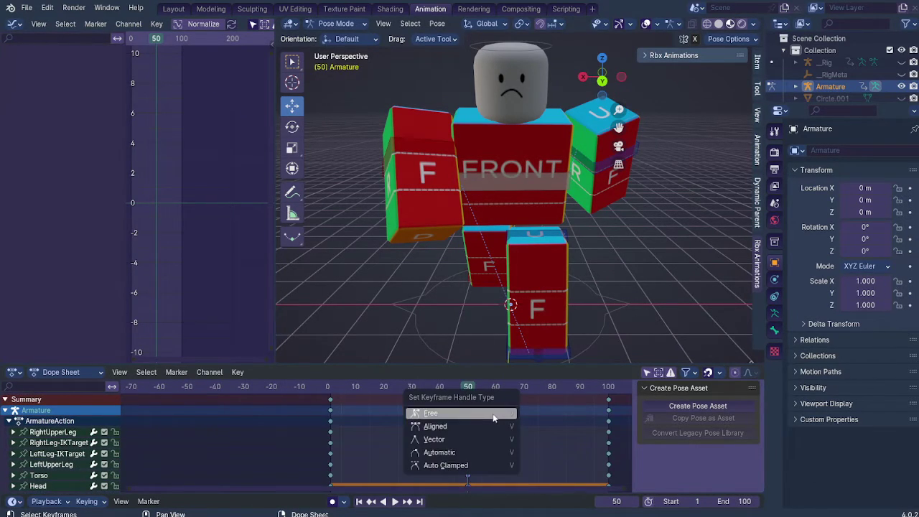
click(443, 453)
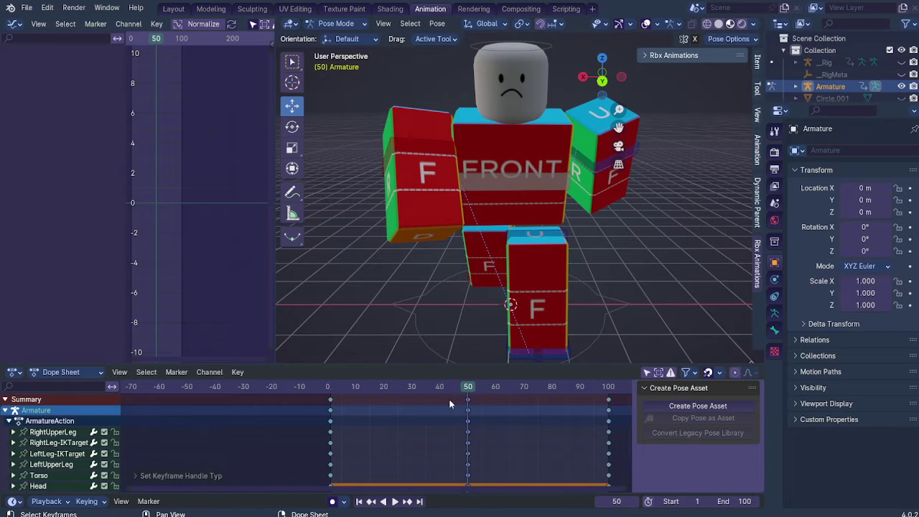
Play the walk again to check the motion around the frame 50 pose.
key(space)
middle_drag(506, 341, 528, 288)
scroll(514, 326, up, 1)
key(space)
drag(440, 385, 469, 405)
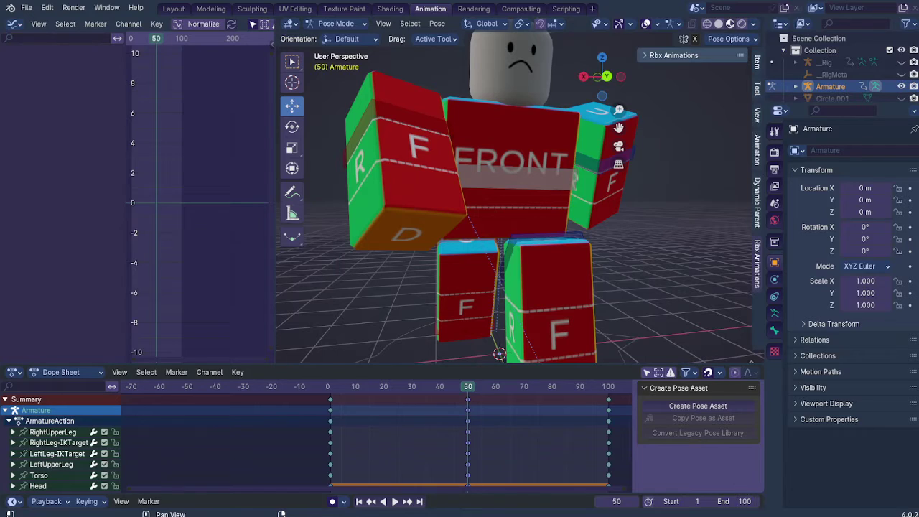
At frame 25, move the right upper arm slightly inward toward the torso.
drag(607, 389, 397, 390)
key(space)
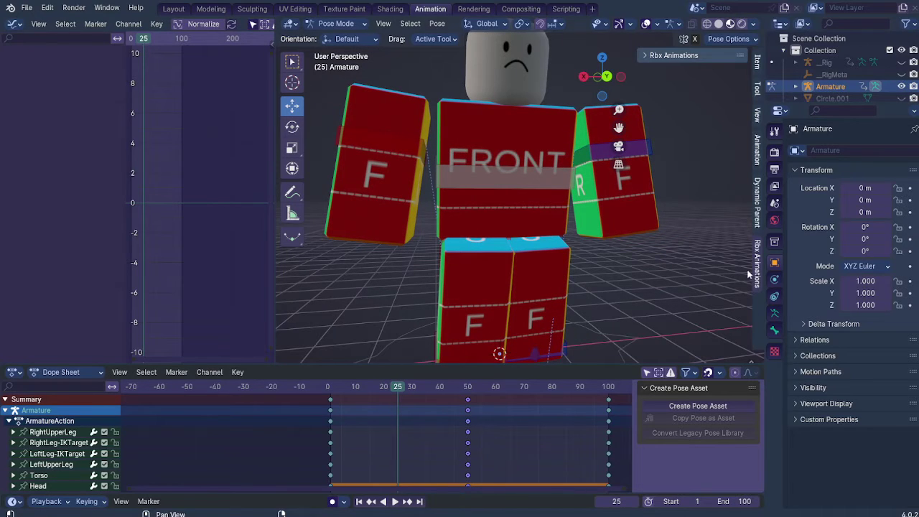
middle_drag(524, 220, 545, 223)
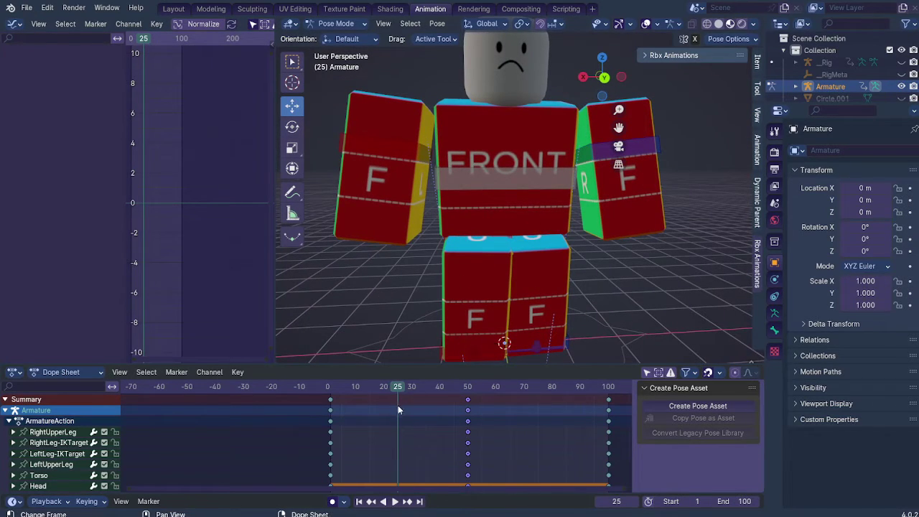
click(372, 156)
middle_drag(372, 158, 393, 192)
drag(393, 192, 401, 192)
At frame 25, move the left upper arm along the X axis toward the torso.
click(626, 208)
key(g)
key(x)
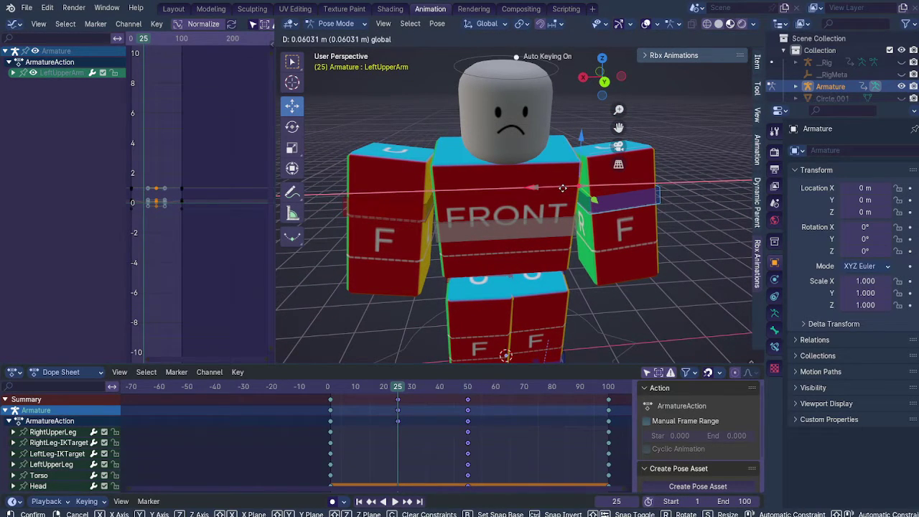
click(565, 181)
middle_drag(564, 180, 544, 167)
scroll(551, 176, up, 1)
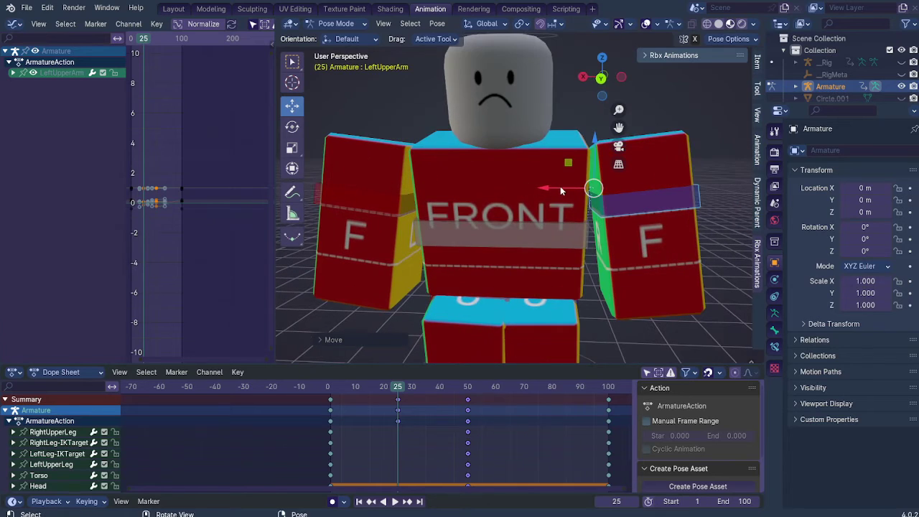
drag(560, 187, 556, 185)
middle_drag(556, 185, 574, 197)
scroll(385, 265, down, 2)
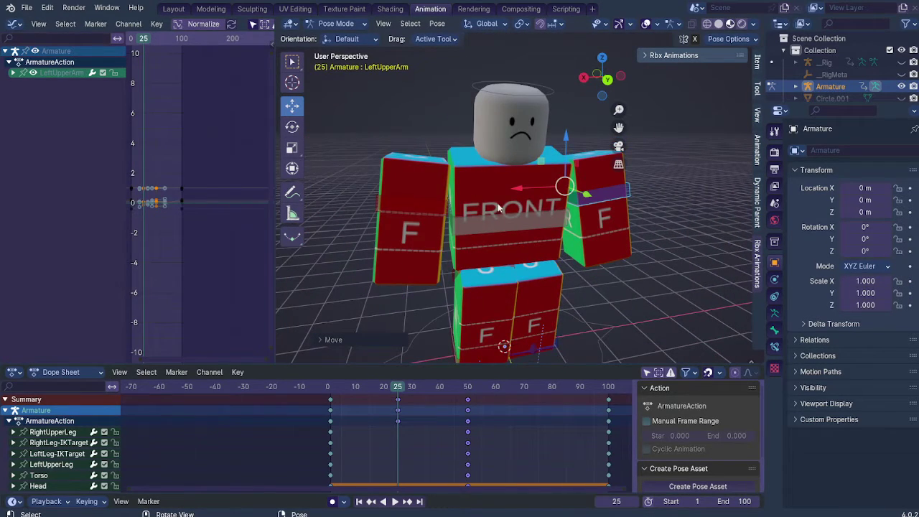
Copy the arm keyframes from frame 25 and paste them at frame 75.
middle_drag(499, 208, 460, 357)
mouse_move(546, 395)
mouse_down()
mouse_move(605, 392)
mouse_move(538, 391)
mouse_up()
click(399, 408)
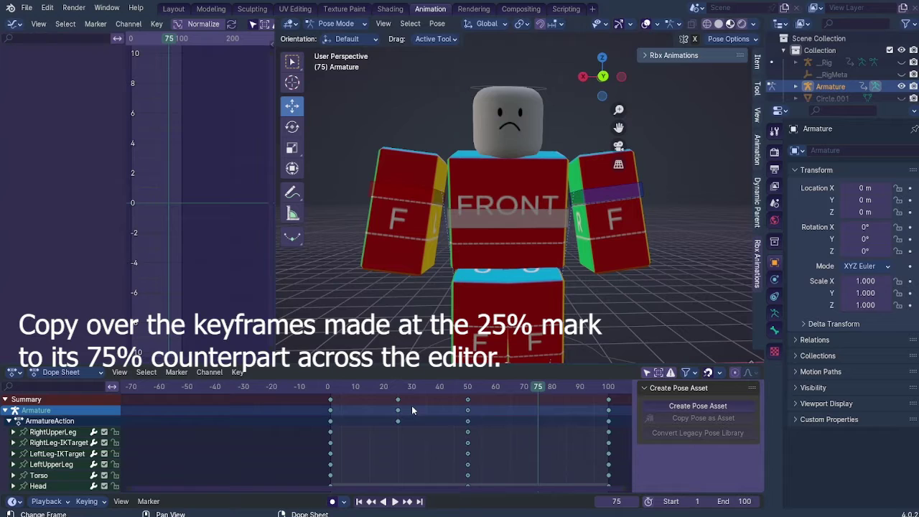
key(ctrl+c)
key(ctrl+v)
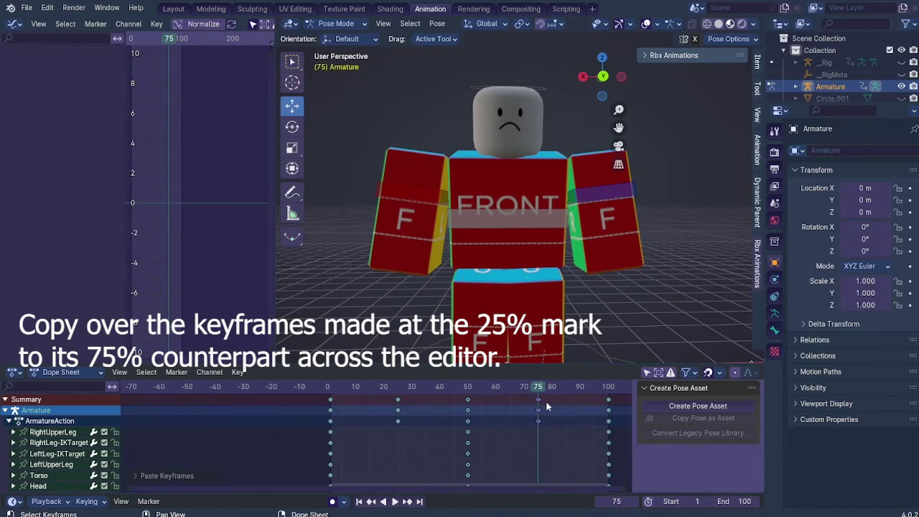
Play back the walk with the adjusted arms and inspect it from frame 1.
key(space)
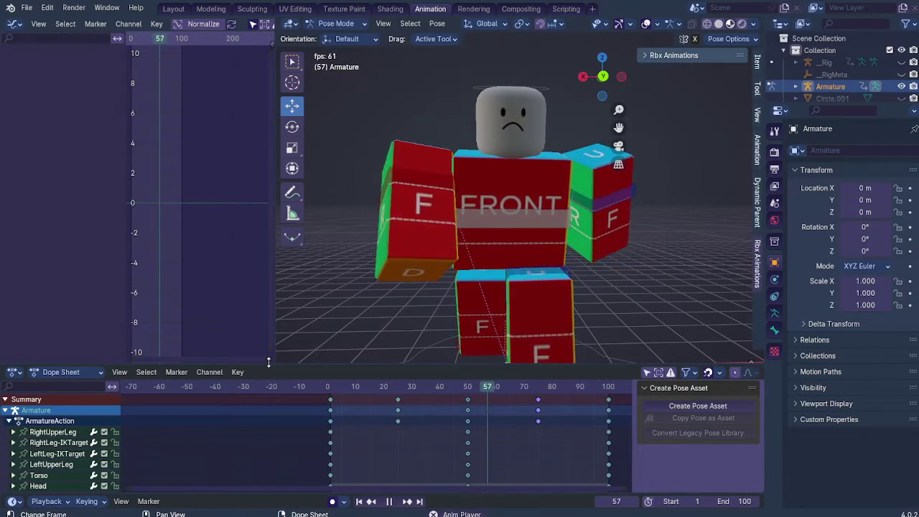
key(space)
drag(366, 390, 331, 390)
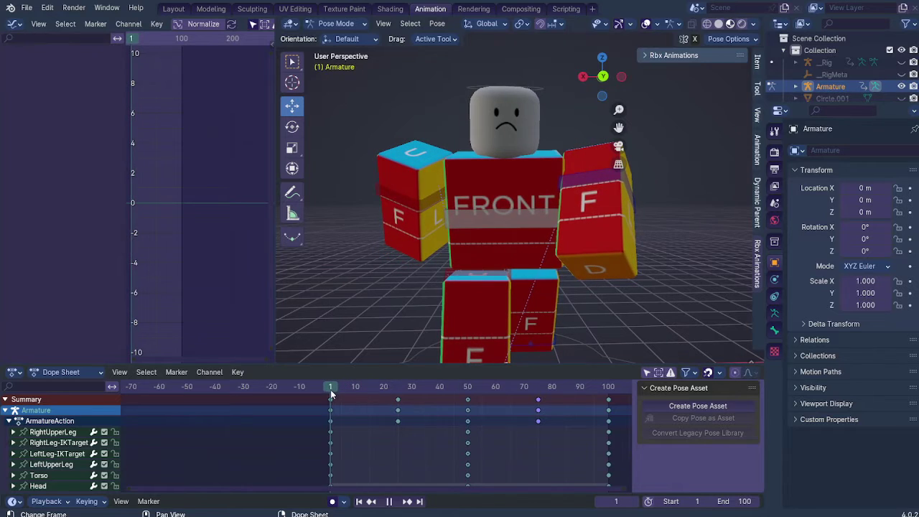
key(space)
middle_drag(431, 302, 612, 245)
At frame 12, adjust the height of the right leg's IK target to keep the foot on the ground line.
key(space)
key(space)
click(527, 316)
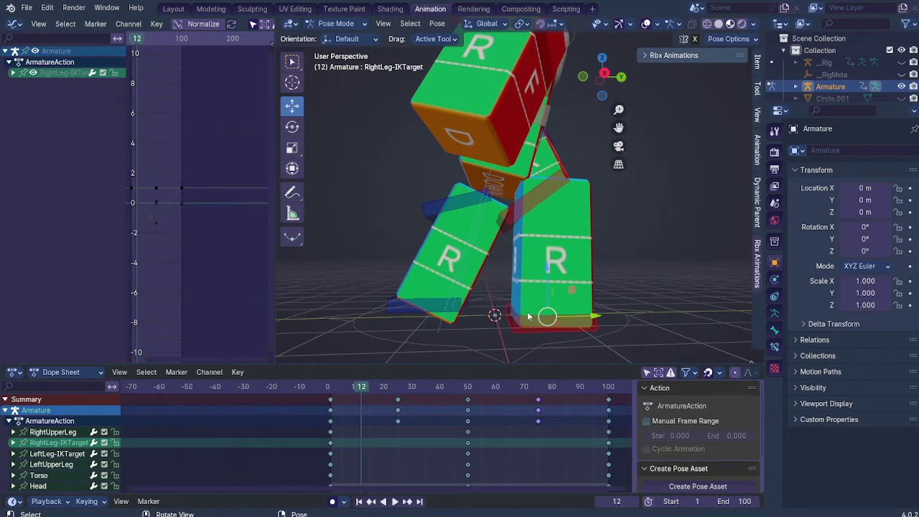
drag(549, 270, 549, 273)
At frame 18, reposition the right leg's IK target at ground level and key it.
key(space)
key(space)
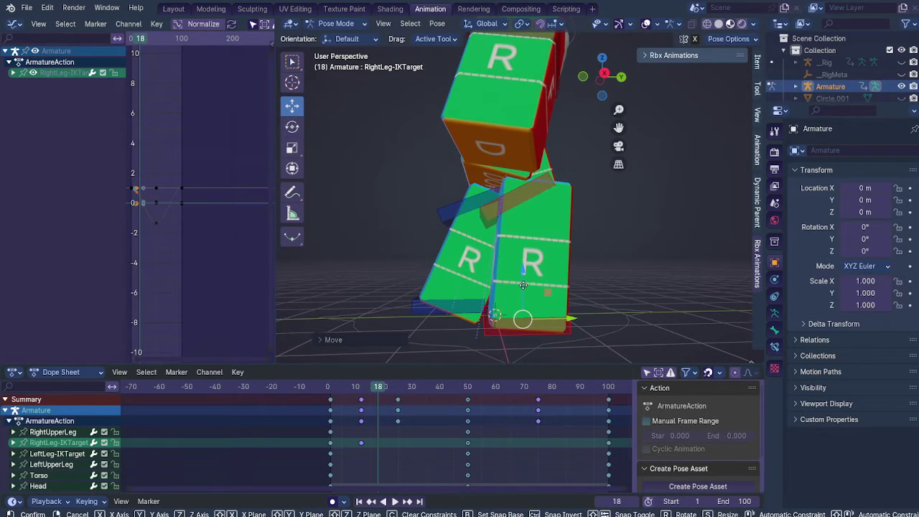
key(g)
click(488, 293)
key(i)
At frame 35, move the right leg's IK target to align the foot with the ground and key it.
alt+scroll(487, 294, down, 9)
alt+scroll(474, 291, down, 8)
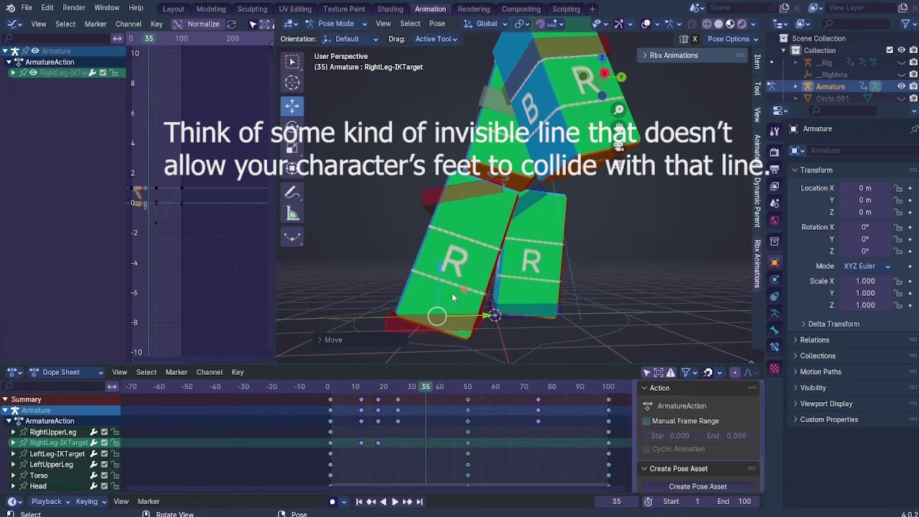
key(g)
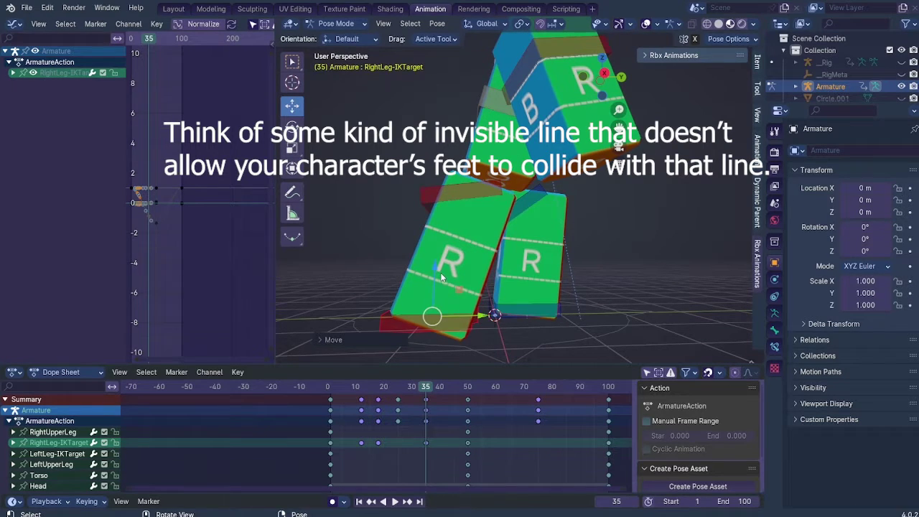
click(429, 316)
key(i)
Play back the walk to check the right foot's ground contact and return to frame 0.
key(space)
key(space)
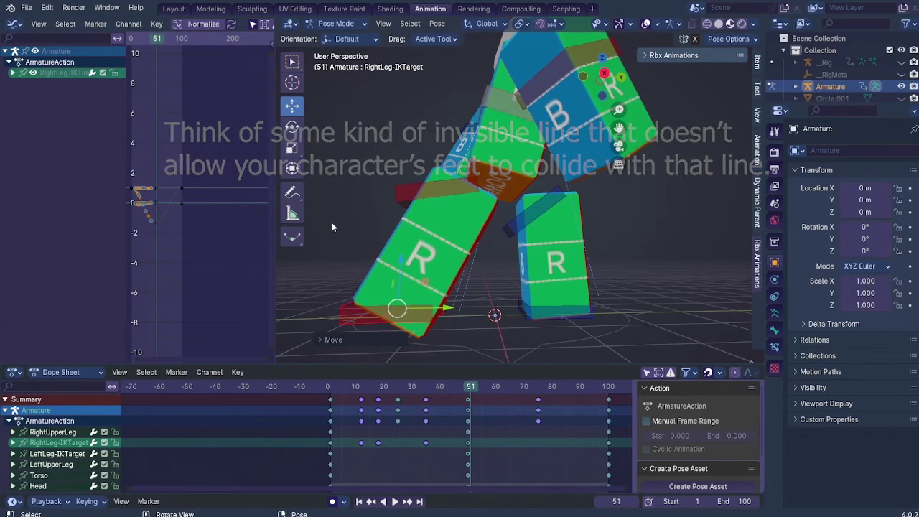
click(264, 388)
key(space)
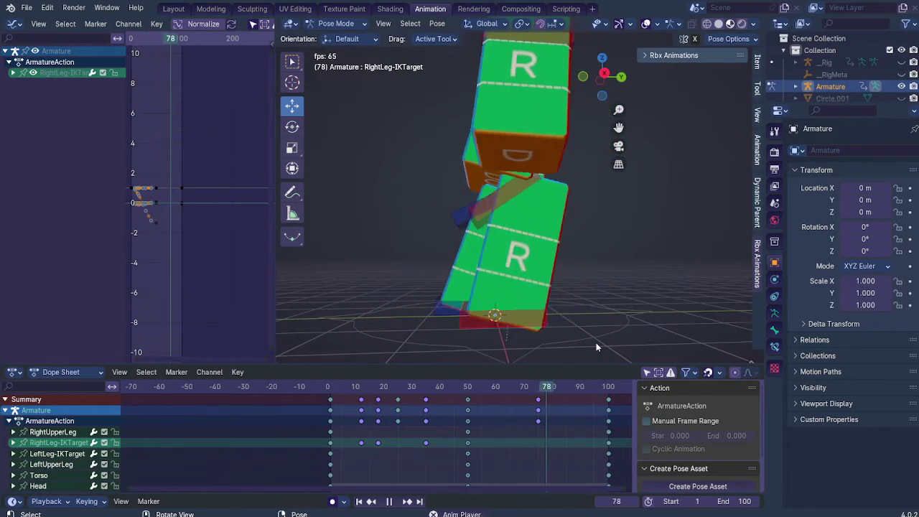
click(363, 388)
drag(359, 386, 314, 388)
key(space)
Raise the left leg's IK target at frames 9 and 19 so the foot clears the ground, viewed from the left side.
click(458, 301)
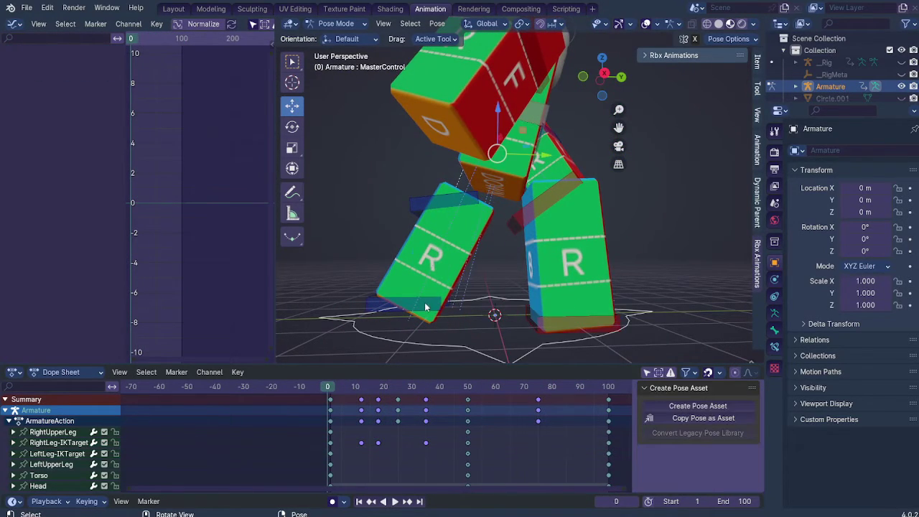
click(424, 303)
middle_drag(518, 261, 604, 272)
key(Right)
key(space)
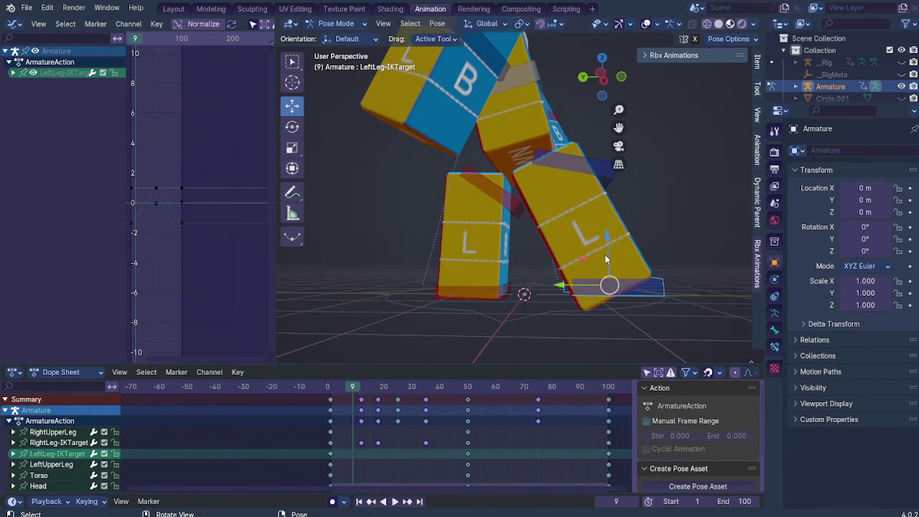
drag(607, 254, 567, 244)
alt+scroll(594, 254, down, 10)
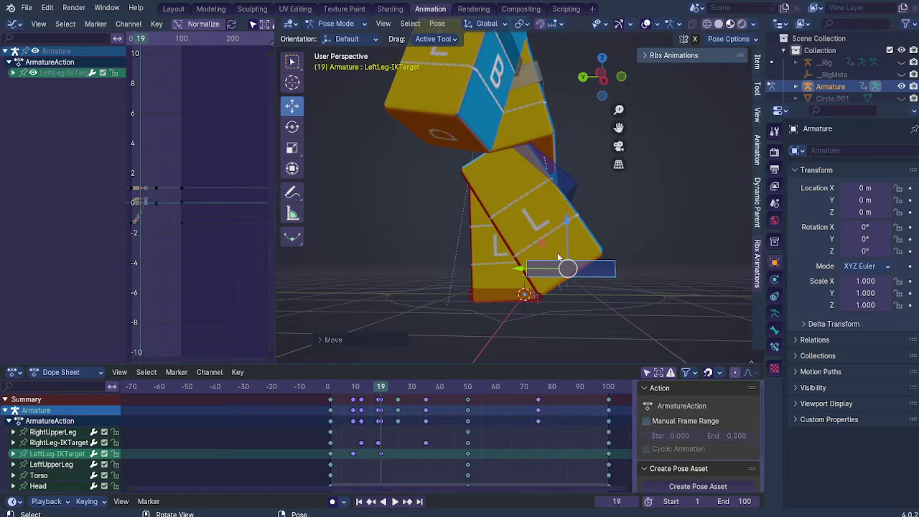
Reposition and key the left leg's IK target at frames 26, 39, 51 and 57, stepping through the walk.
key(space)
key(space)
drag(495, 273, 437, 293)
key(space)
key(space)
key(space)
key(space)
key(space)
key(space)
drag(482, 270, 482, 267)
Delete the left leg IK target's keyframes at frames 51 and 57.
key(space)
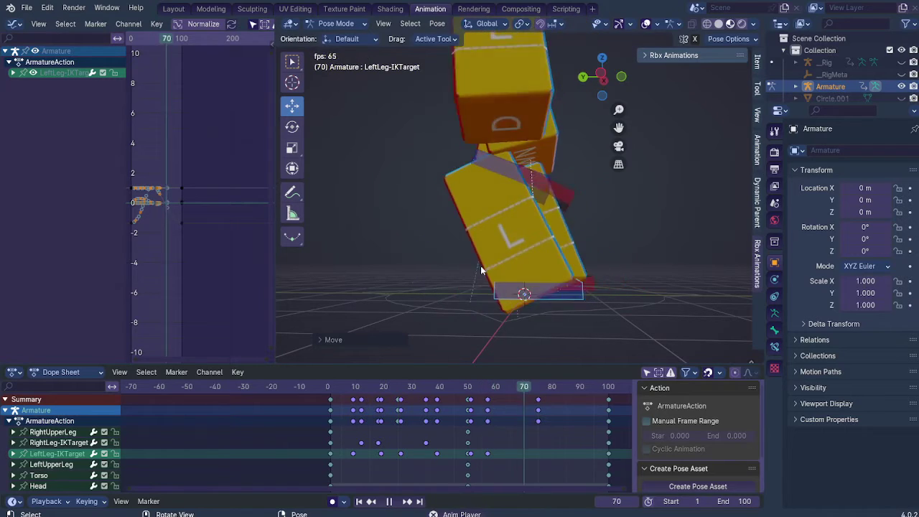
click(516, 449)
key(space)
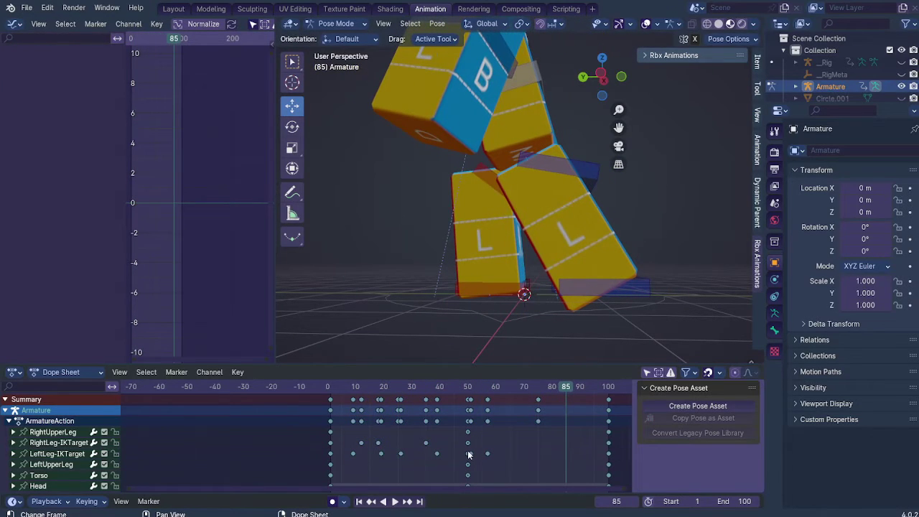
click(472, 456)
key(x)
click(474, 456)
key(space)
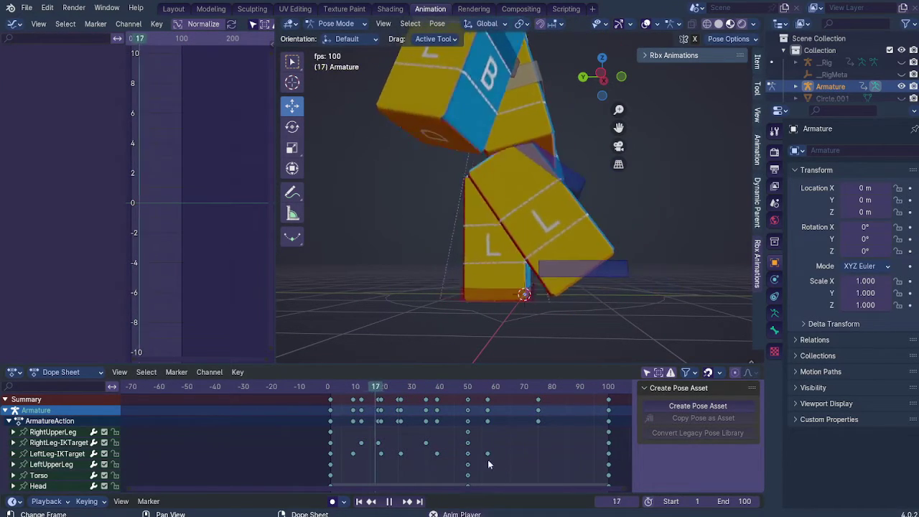
click(485, 456)
key(x)
click(485, 457)
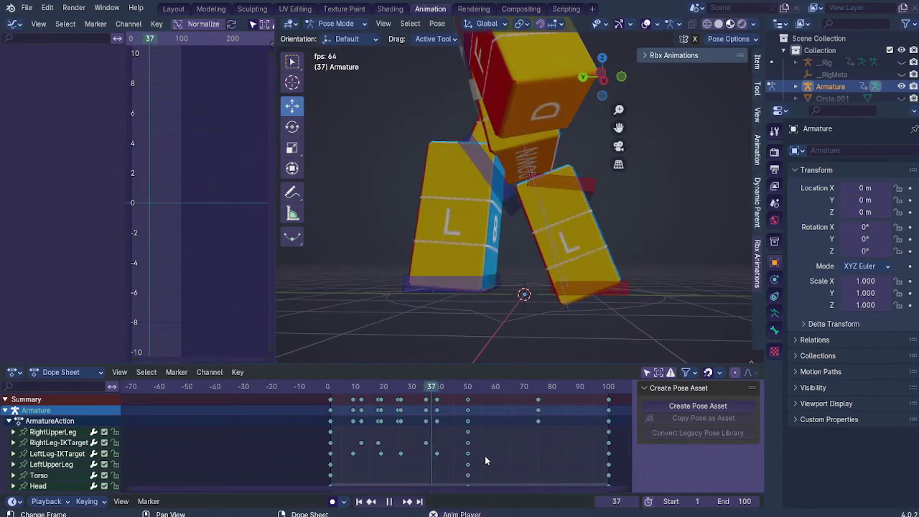
Copy both leg IK targets' keyframes between frames 9 and 39 and paste them flipped starting at frame 61.
middle_drag(513, 234, 648, 262)
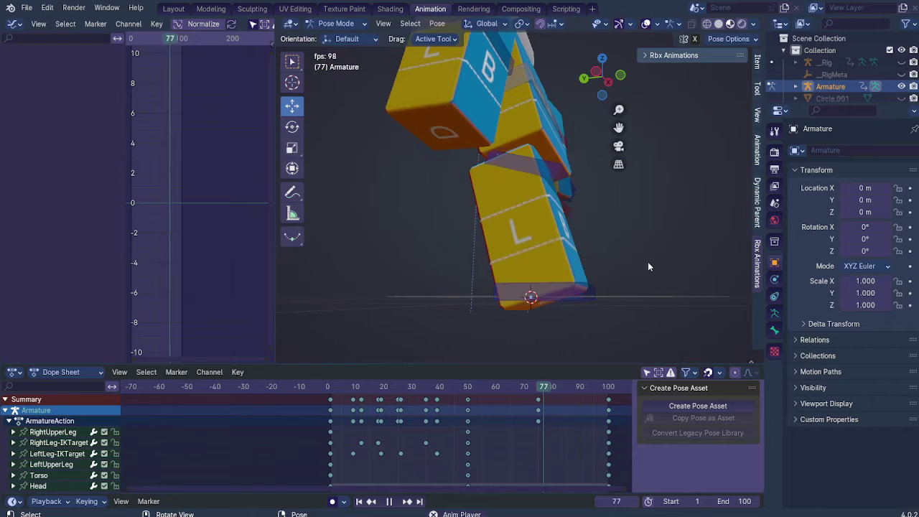
key(space)
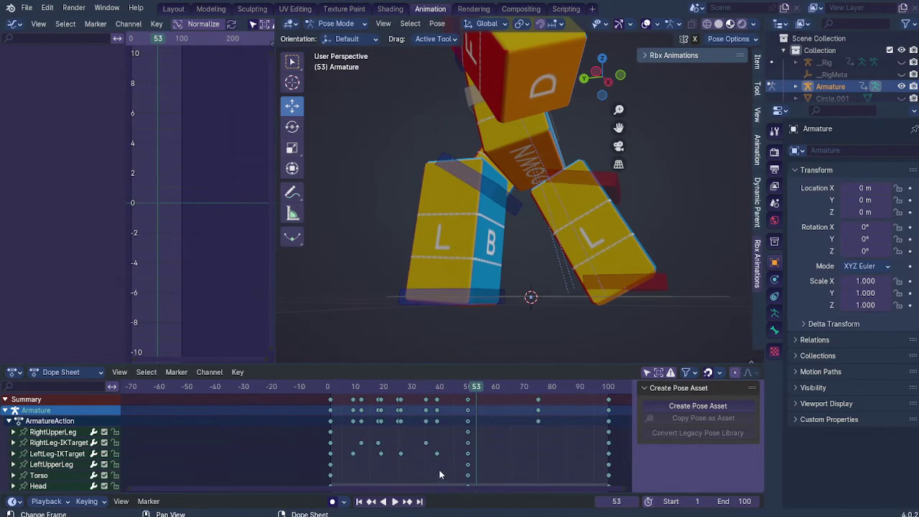
drag(447, 466, 347, 457)
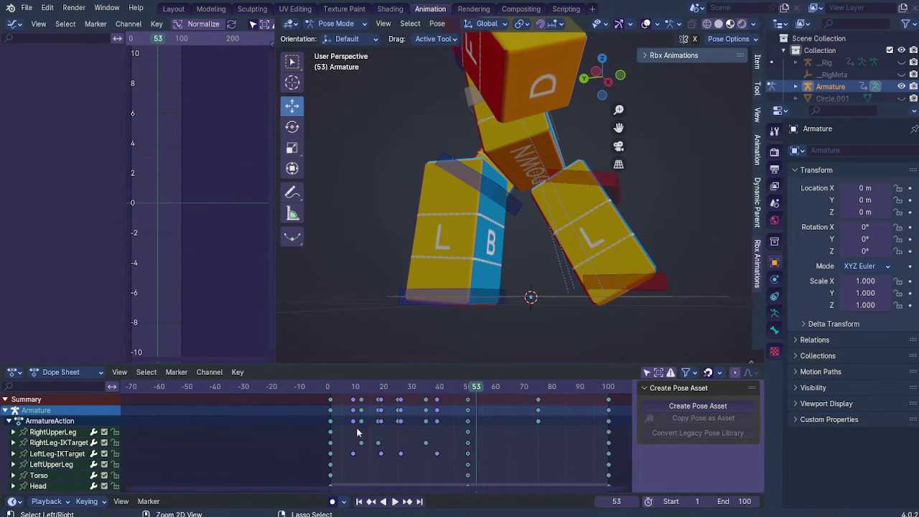
drag(444, 466, 349, 443)
drag(493, 386, 492, 396)
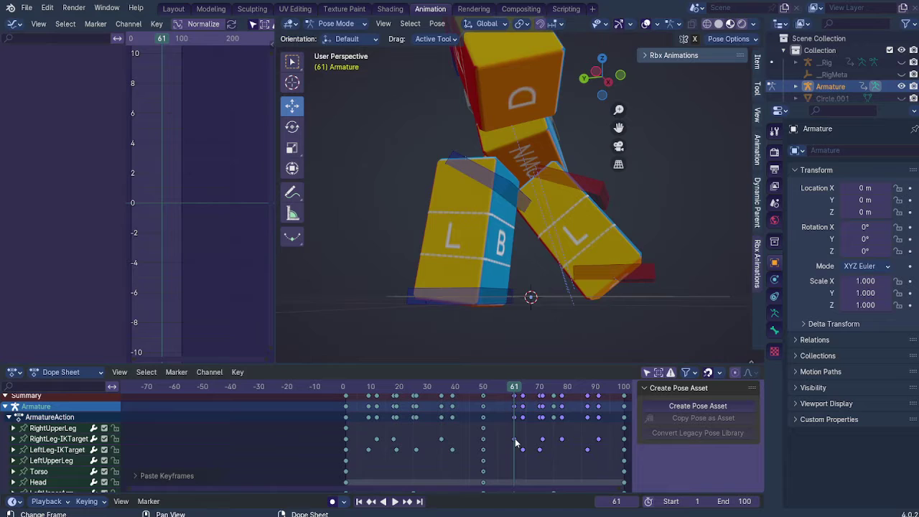
Shift the pasted leg keyframes earlier to start at frame 58, checking the timing during playback.
drag(504, 388, 418, 398)
key(space)
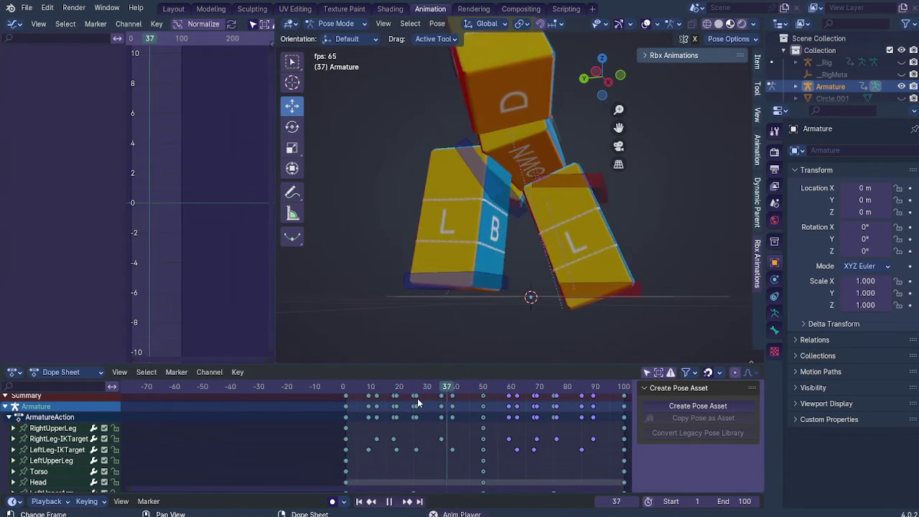
middle_drag(647, 219, 685, 226)
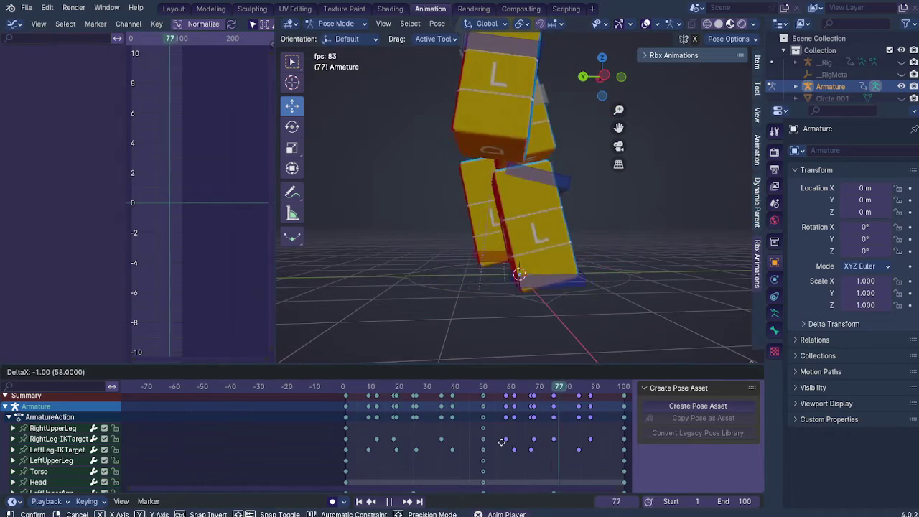
middle_drag(507, 280, 606, 261)
key(space)
Select the walk's leg keyframes and change their handle type to smooth the motion.
drag(300, 467, 608, 436)
key(v)
click(596, 431)
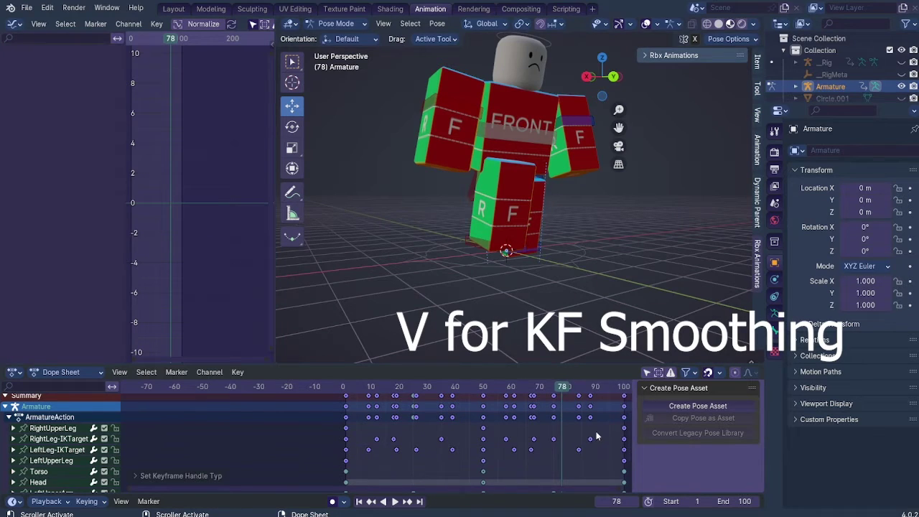
Smooth the left upper leg, torso, head and arm keyframes by changing their handle type.
scroll(623, 467, down, 2)
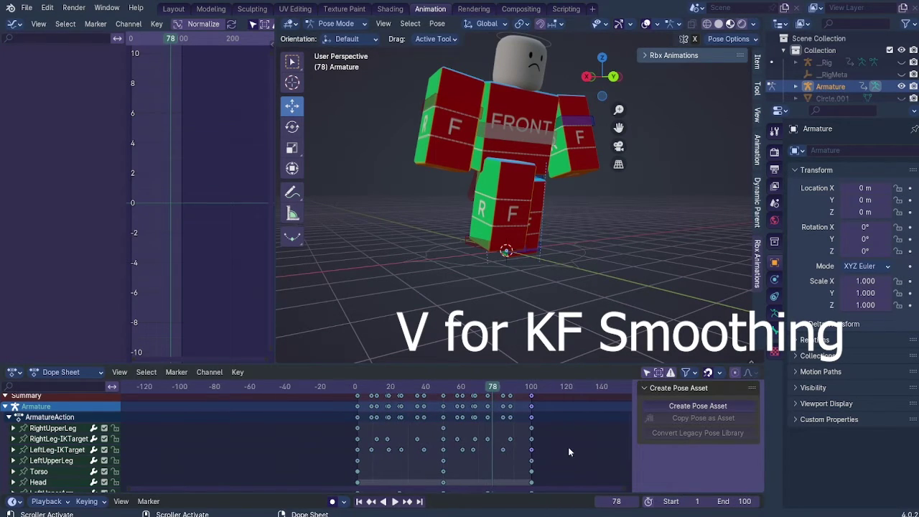
scroll(569, 449, down, 1)
middle_drag(566, 454, 555, 426)
drag(549, 428, 262, 497)
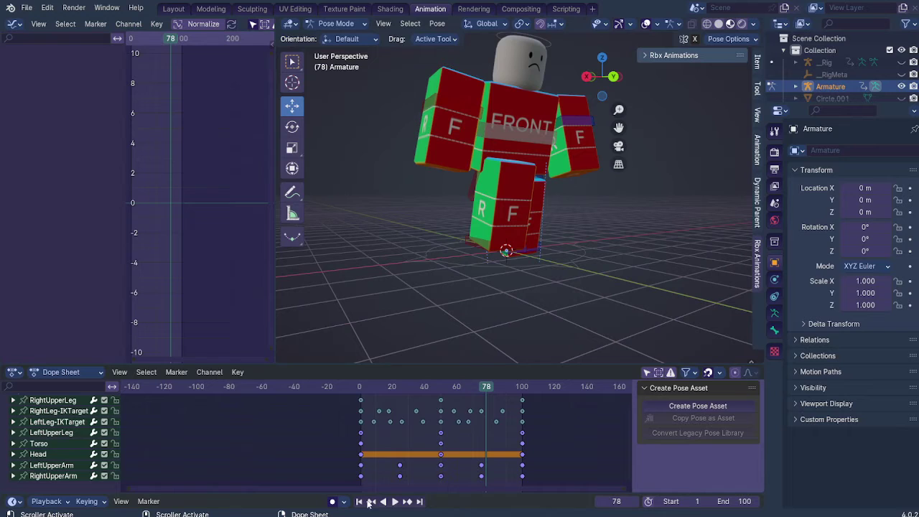
key(v)
click(456, 460)
click(493, 398)
Play back the smoothed walk and inspect the leg and arm motion from the right side.
key(space)
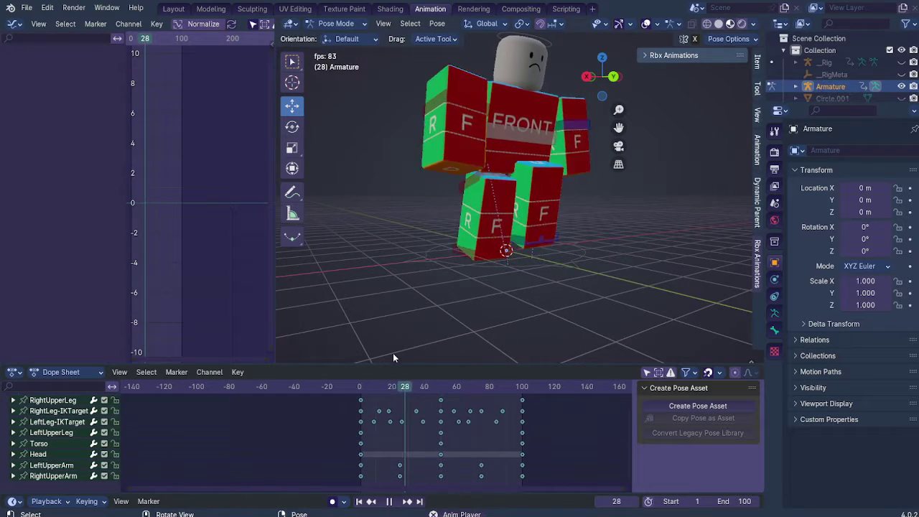
middle_drag(564, 255, 632, 236)
scroll(631, 235, up, 2)
scroll(600, 241, down, 1)
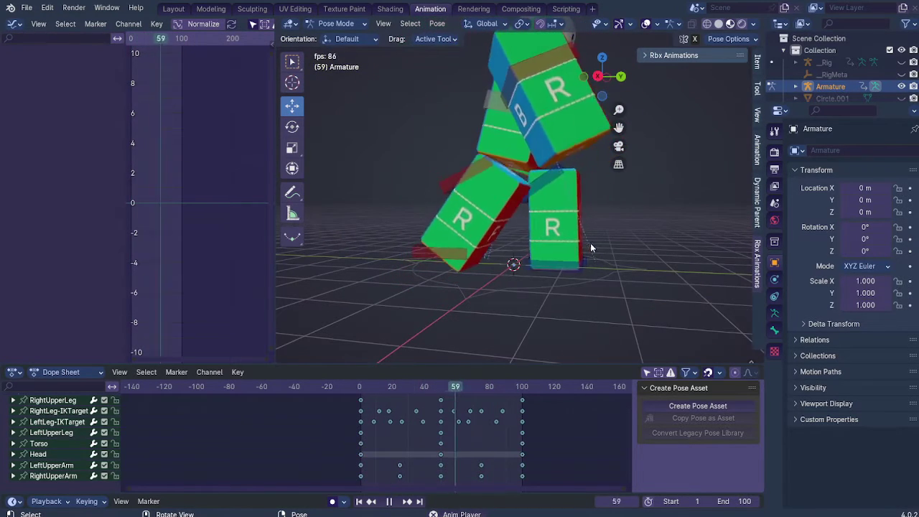
key(space)
mouse_move(387, 389)
mouse_down()
mouse_move(360, 389)
mouse_move(401, 389)
mouse_up()
key(space)
key(space)
At frame 25, rotate the right upper arm slightly and nudge it into place beside the torso.
click(400, 388)
click(520, 165)
middle_drag(520, 166, 445, 176)
mouse_move(401, 381)
mouse_down()
mouse_move(376, 390)
mouse_move(416, 396)
mouse_move(400, 395)
mouse_up()
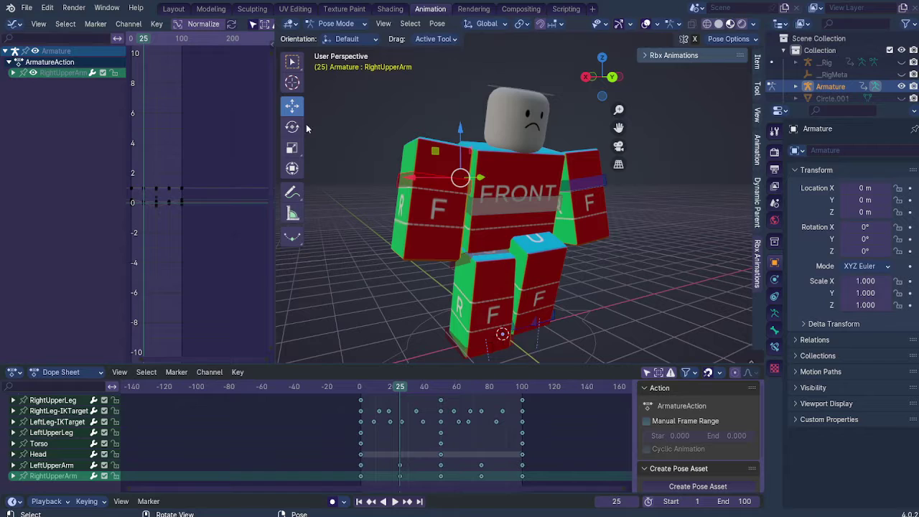
middle_drag(507, 174, 585, 178)
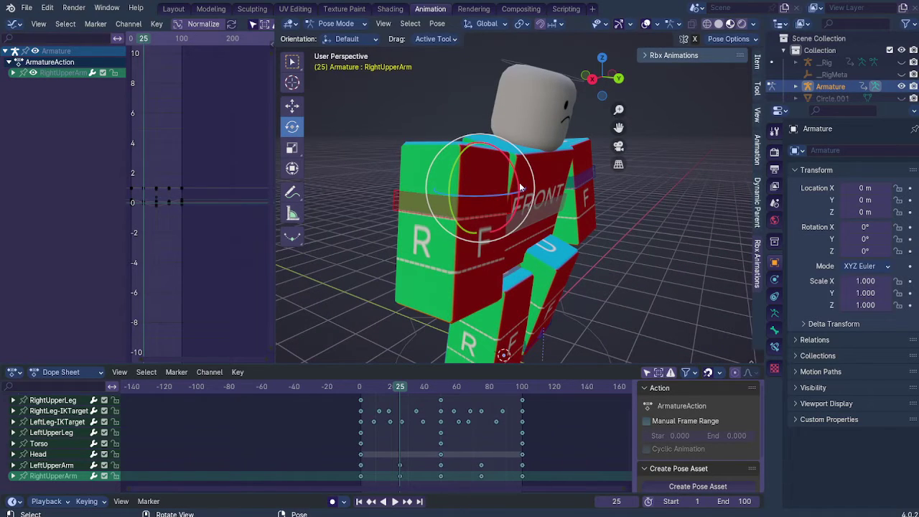
drag(520, 188, 513, 181)
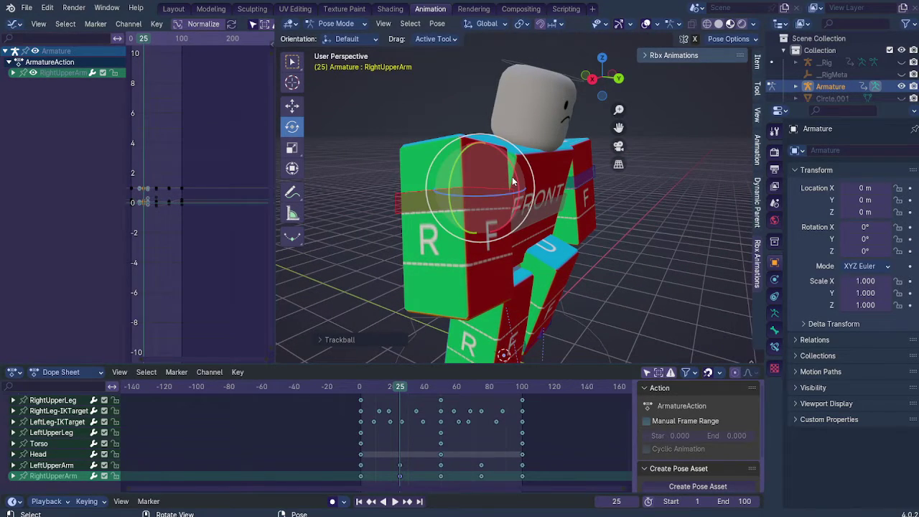
key(g)
click(516, 182)
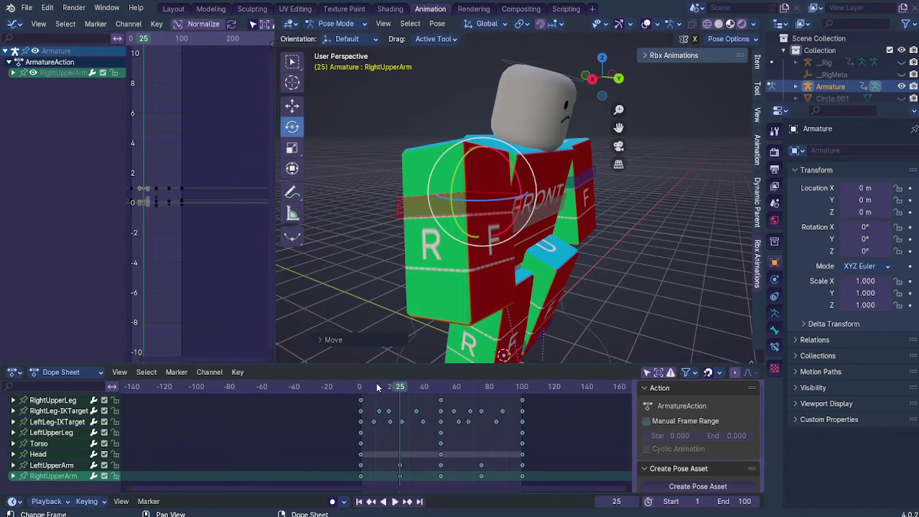
Review the arm swing, then rotate the right upper arm further with trackball rotation at frame 25 and reposition it.
key(space)
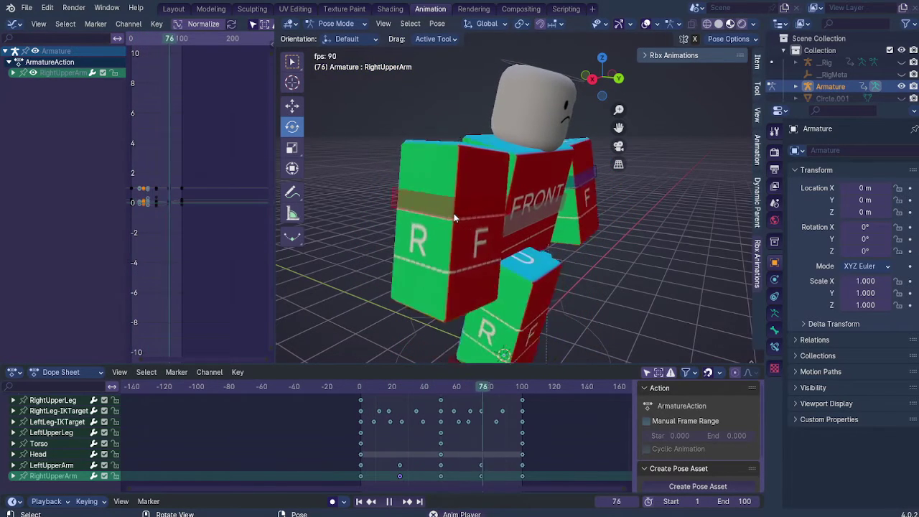
key(space)
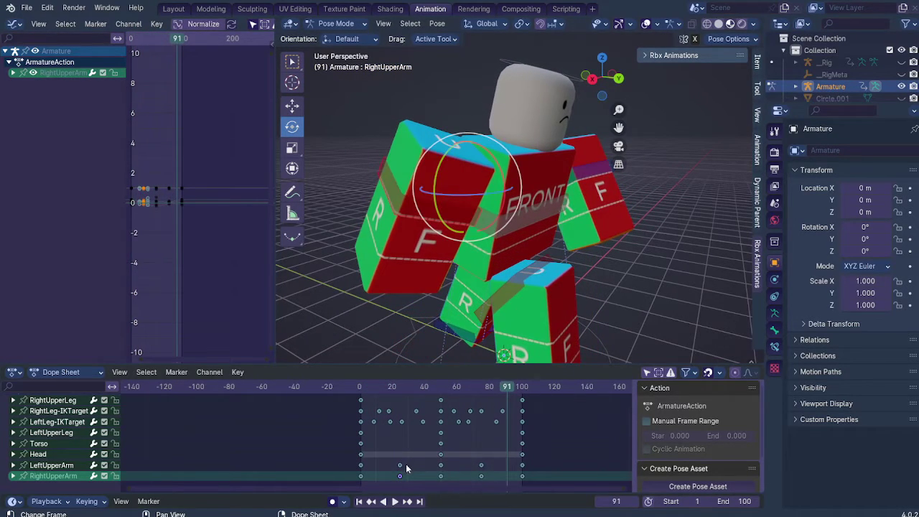
drag(400, 388, 401, 388)
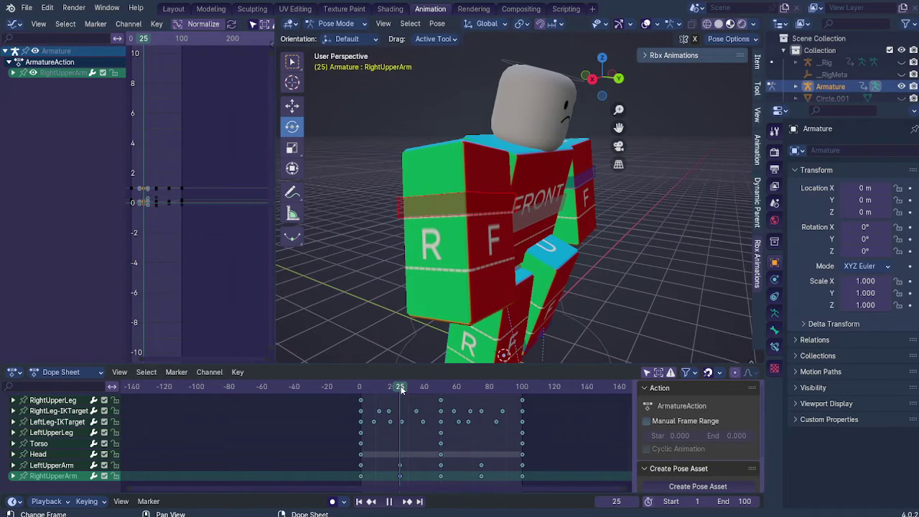
middle_drag(593, 270, 524, 259)
key(r)
key(r)
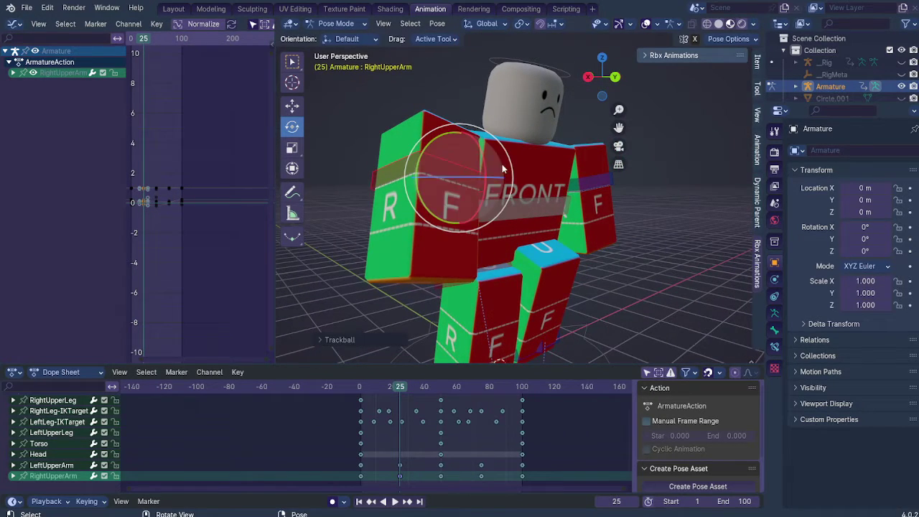
click(509, 158)
key(g)
click(500, 178)
Play back the walk and inspect the right arm's swing from the side and front.
key(space)
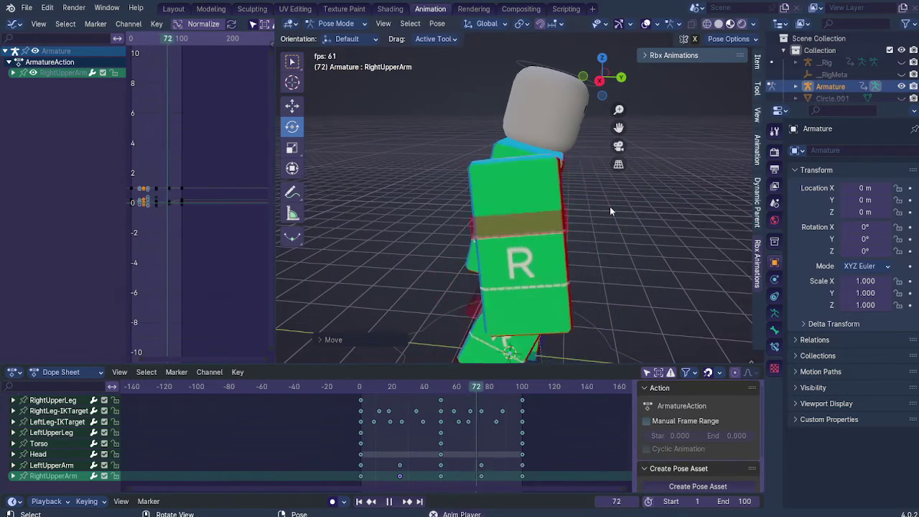
middle_drag(585, 188, 500, 178)
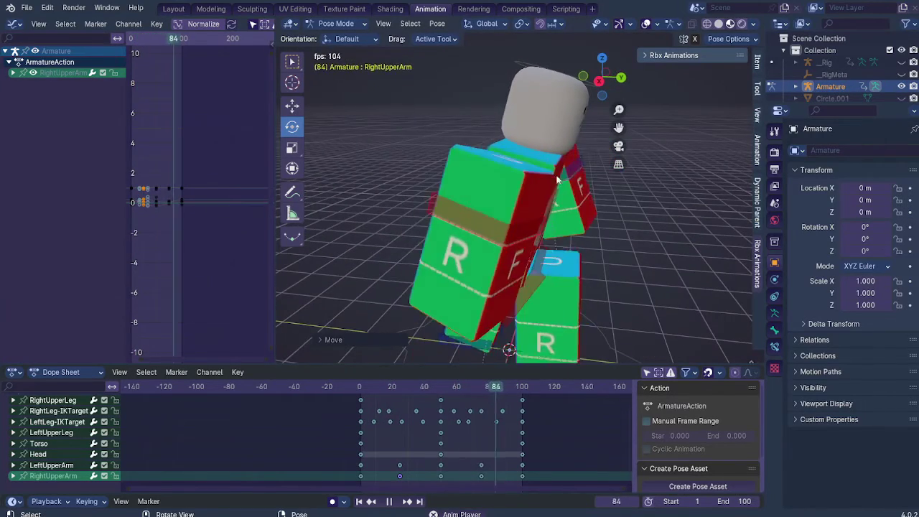
middle_drag(575, 189, 450, 189)
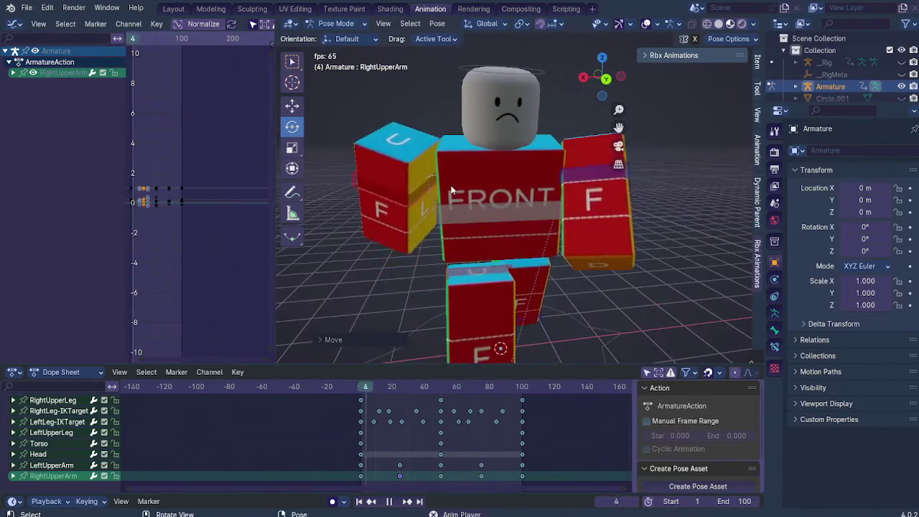
At frame 25, rotate the left upper arm with trackball rotation and reposition it beside the torso.
key(space)
key(space)
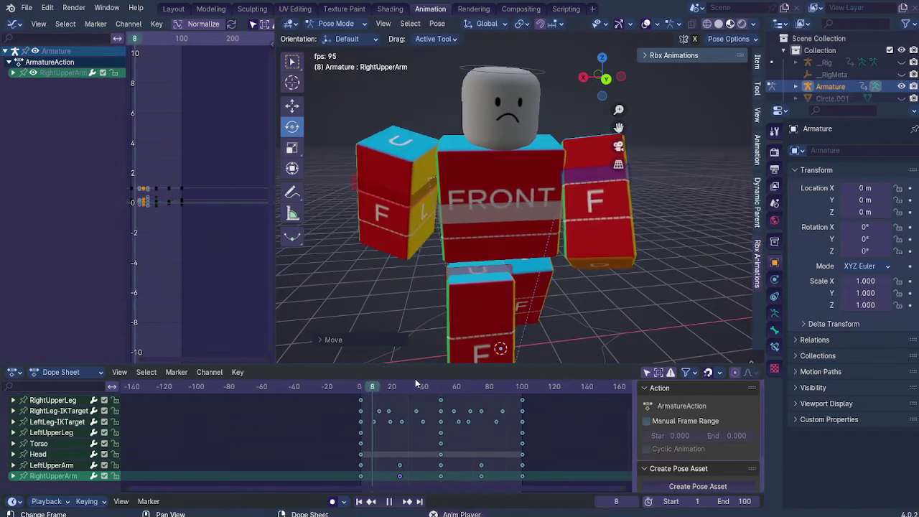
key(Escape)
click(599, 207)
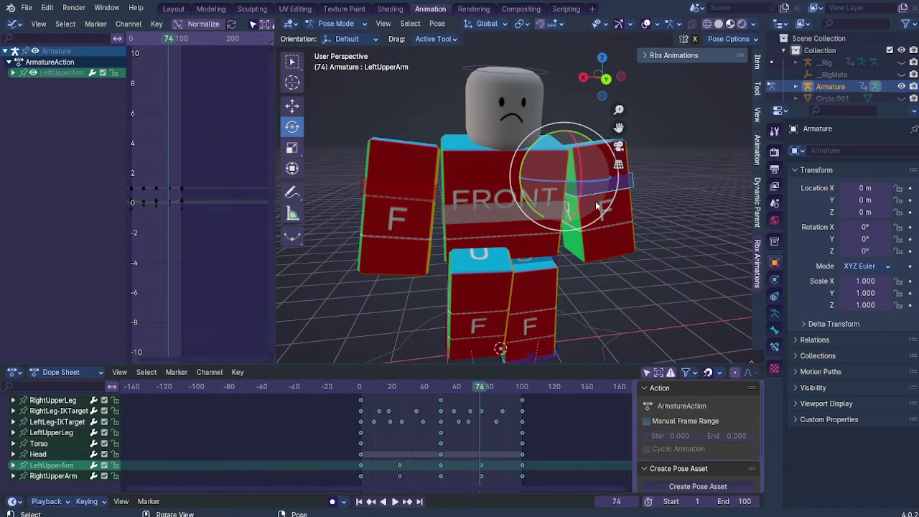
click(400, 461)
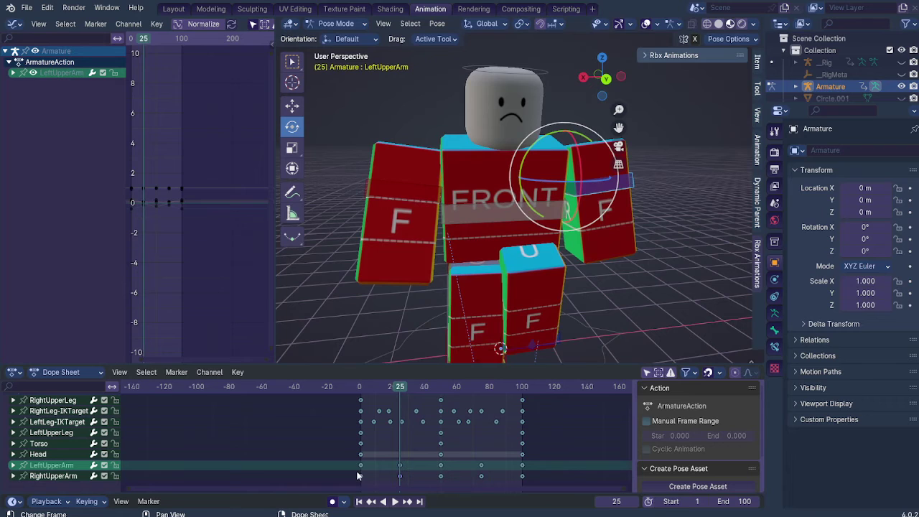
middle_drag(478, 355, 503, 187)
key(r)
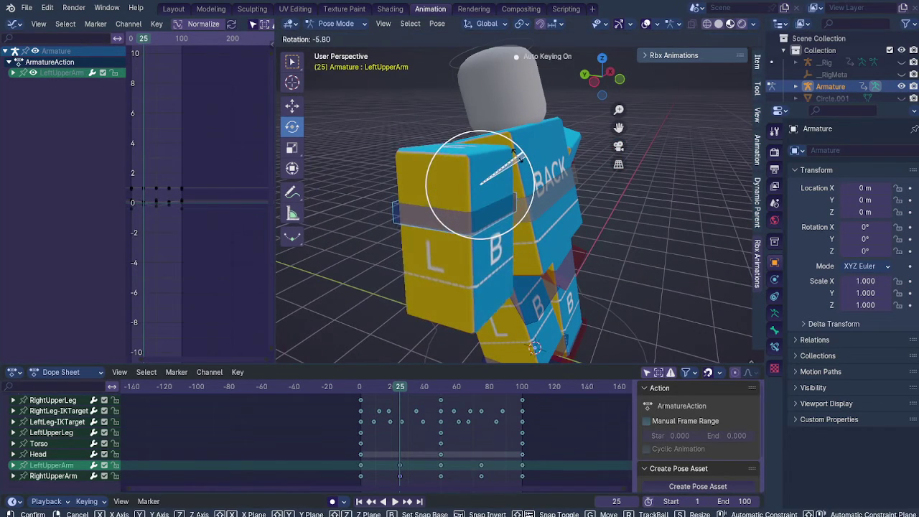
key(r)
click(500, 177)
key(r)
click(514, 173)
key(g)
click(528, 172)
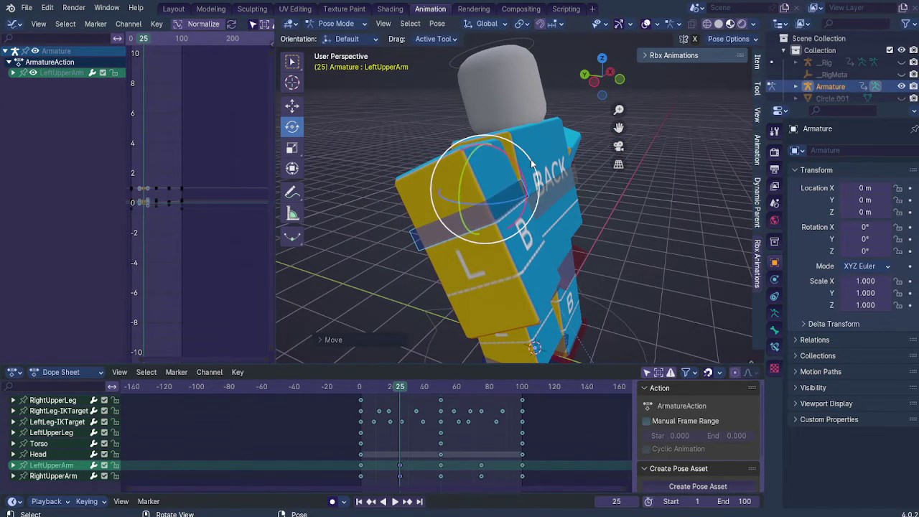
Refine the left upper arm's trackball rotation at frame 25 and play back its swing from the front.
key(r)
key(r)
click(522, 179)
key(space)
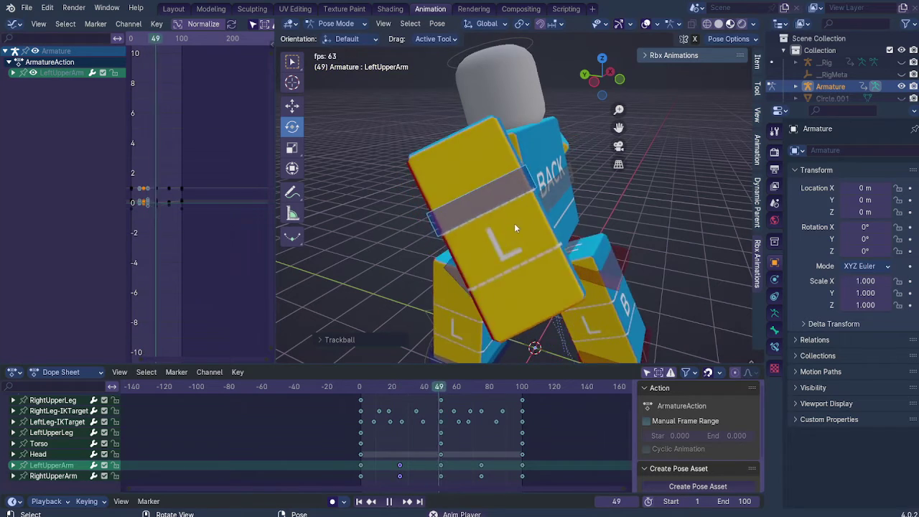
middle_drag(514, 223, 682, 150)
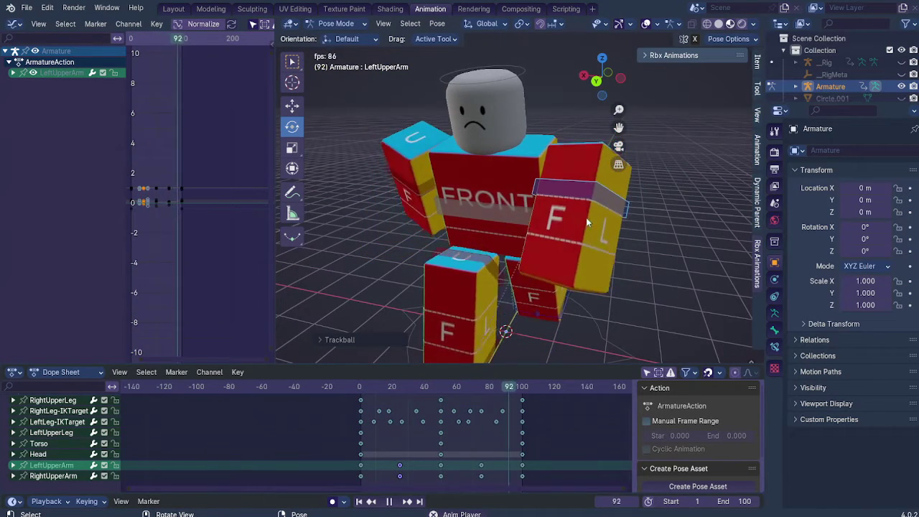
key(space)
Scrub between frames 25 and 75 to compare the arm poses, and play back the walk from the front.
click(418, 464)
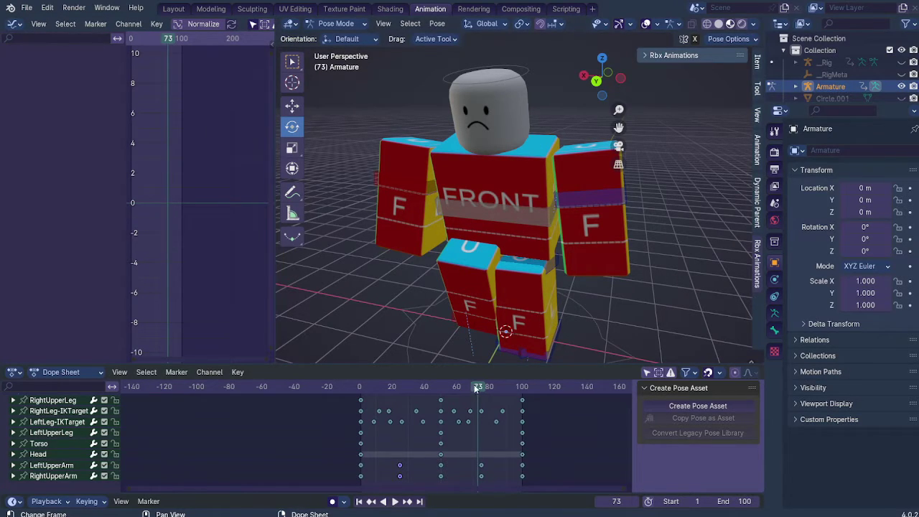
drag(474, 388, 483, 408)
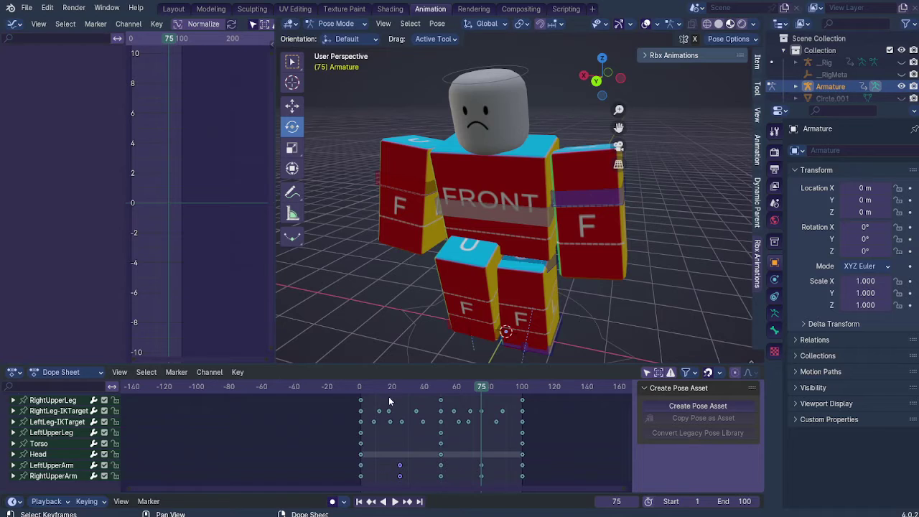
drag(390, 392, 481, 393)
key(space)
key(space)
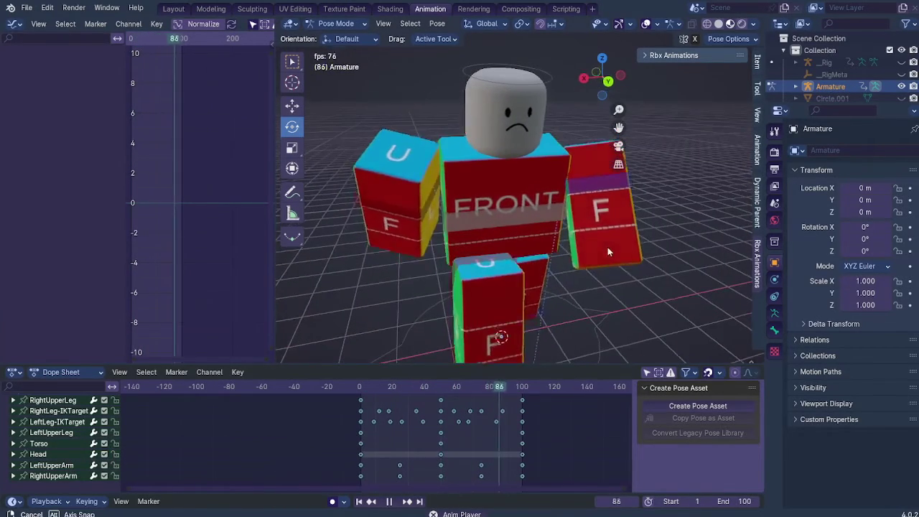
Try moving the torso slightly along the vertical axis at frame 16 and preview the walk.
click(539, 232)
click(537, 232)
key(space)
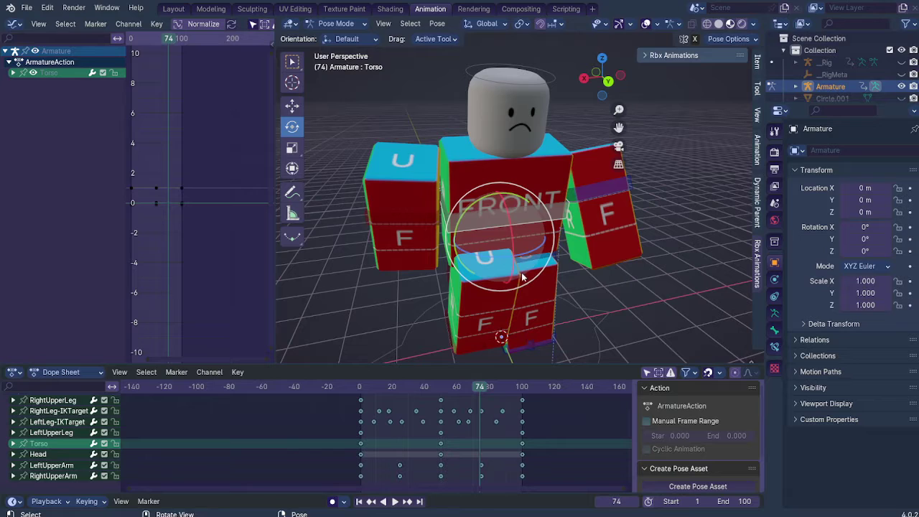
drag(365, 392, 361, 390)
key(space)
key(space)
middle_drag(522, 225, 573, 204)
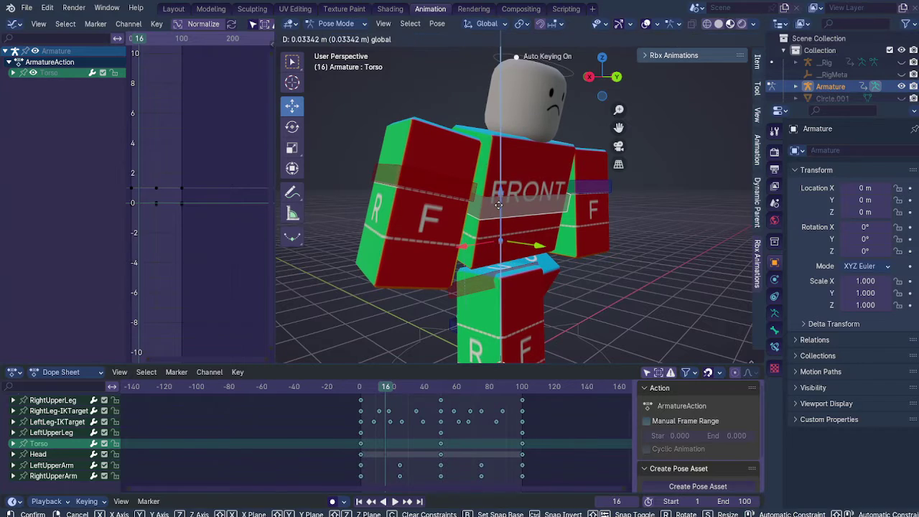
key(shift+Left)
drag(386, 388, 361, 391)
click(390, 446)
key(space)
key(space)
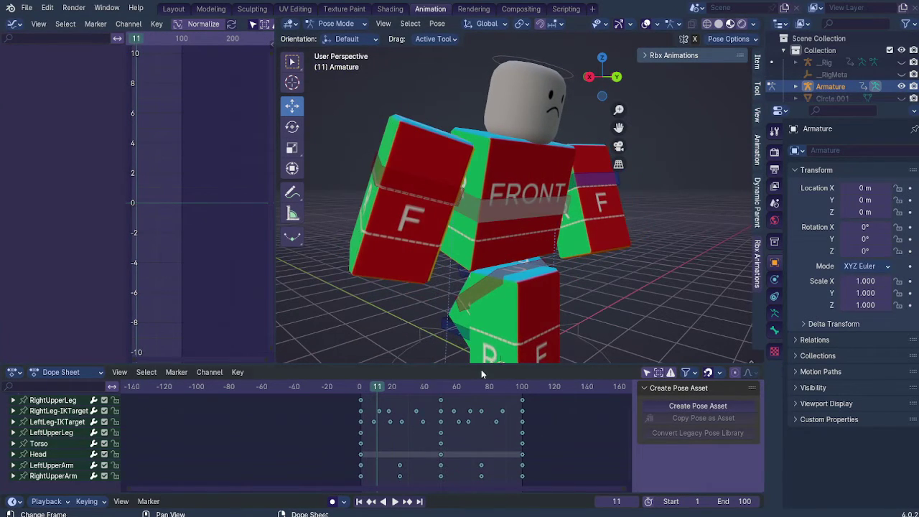
Inspect the torso and leg motion in the full-body view, playing and scrubbing the opening frames from the character's left side.
scroll(591, 224, down, 3)
middle_drag(513, 241, 483, 339)
key(space)
key(space)
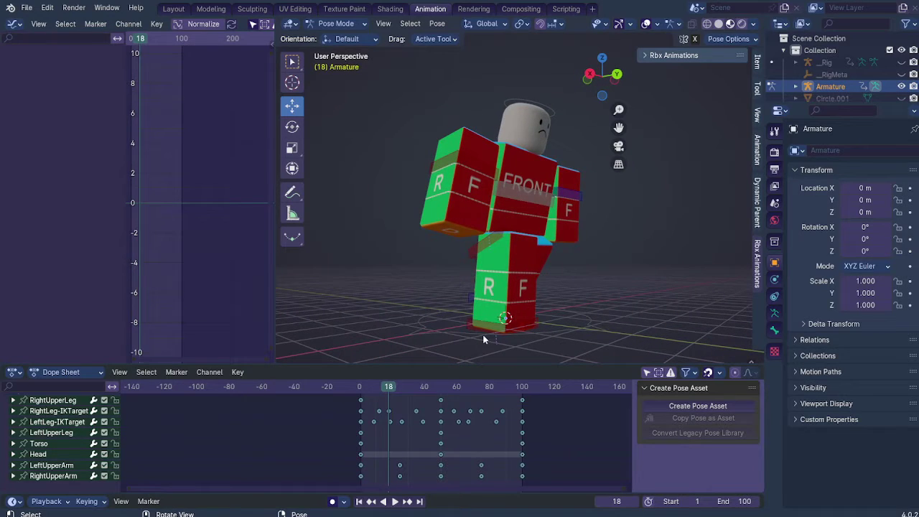
click(523, 201)
click(359, 388)
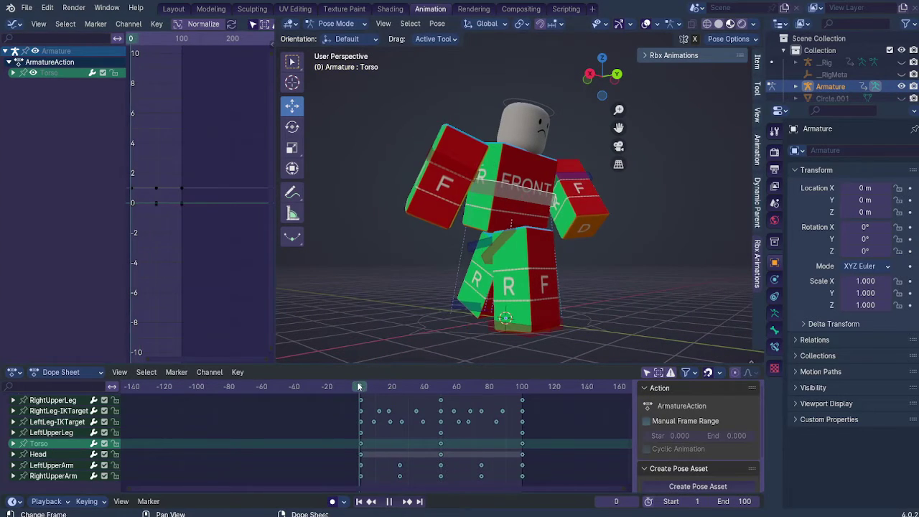
middle_drag(555, 269, 424, 270)
scroll(493, 273, up, 3)
scroll(567, 296, down, 3)
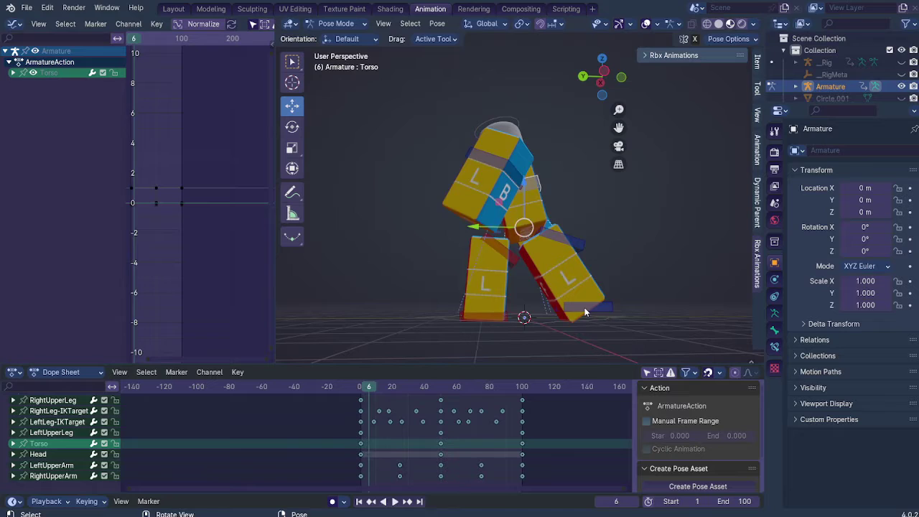
mouse_move(387, 388)
mouse_down()
mouse_move(359, 389)
mouse_move(384, 388)
mouse_move(358, 397)
mouse_move(377, 386)
mouse_up()
key(space)
key(space)
key(space)
key(space)
key(space)
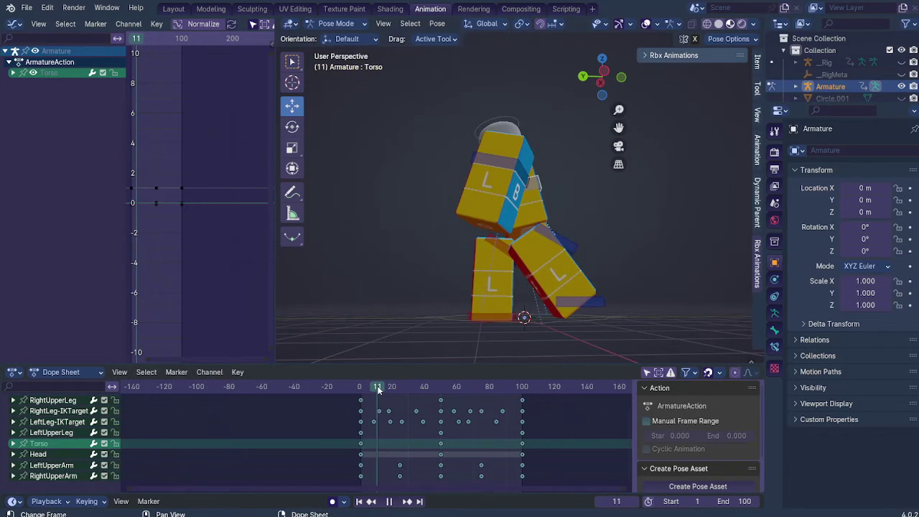
At frame 12, move and rotate the torso slightly, and set its keyframe's handle type to Automatic.
drag(525, 191, 525, 191)
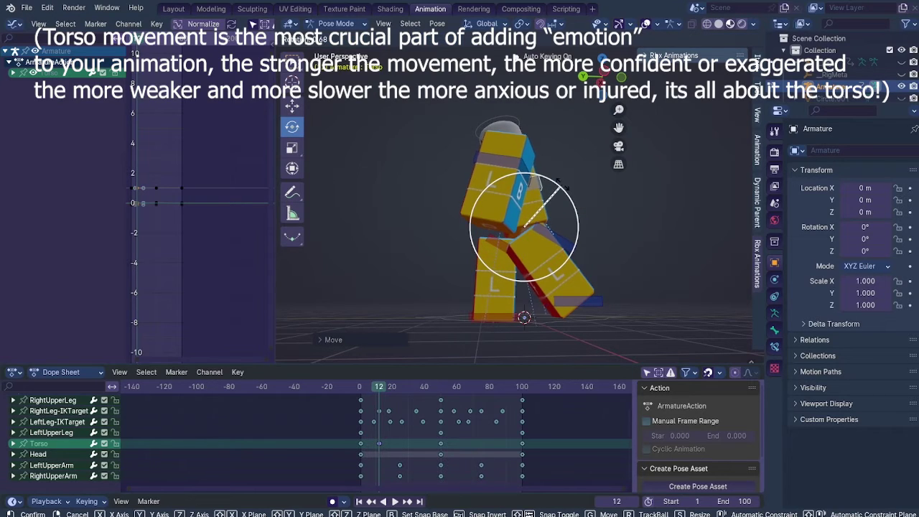
key(space)
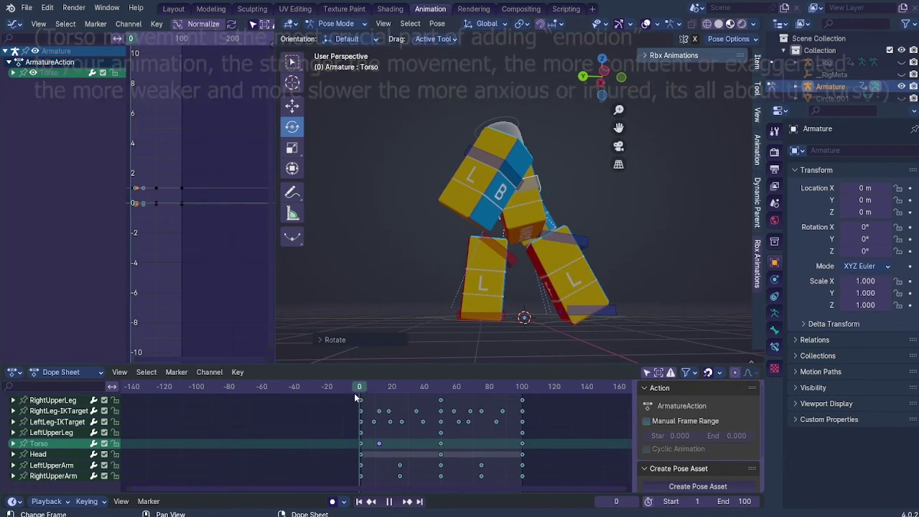
middle_drag(650, 309, 650, 314)
key(space)
click(385, 446)
key(v)
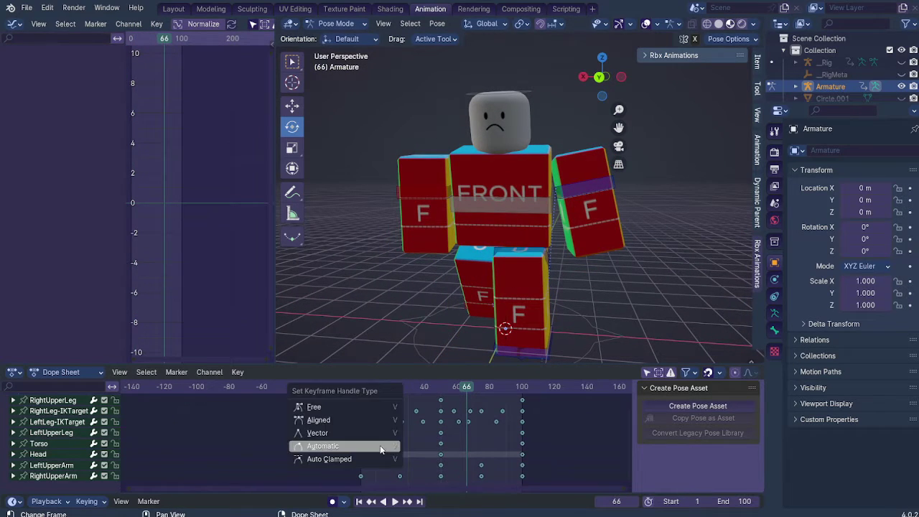
click(380, 445)
Paste a matching torso keyframe at frame 60, shift the early torso keyframe to frame 10, and play back the walk.
click(460, 389)
key(space)
drag(460, 389, 374, 404)
key(ctrl+v)
key(Right)
drag(381, 446, 372, 446)
key(space)
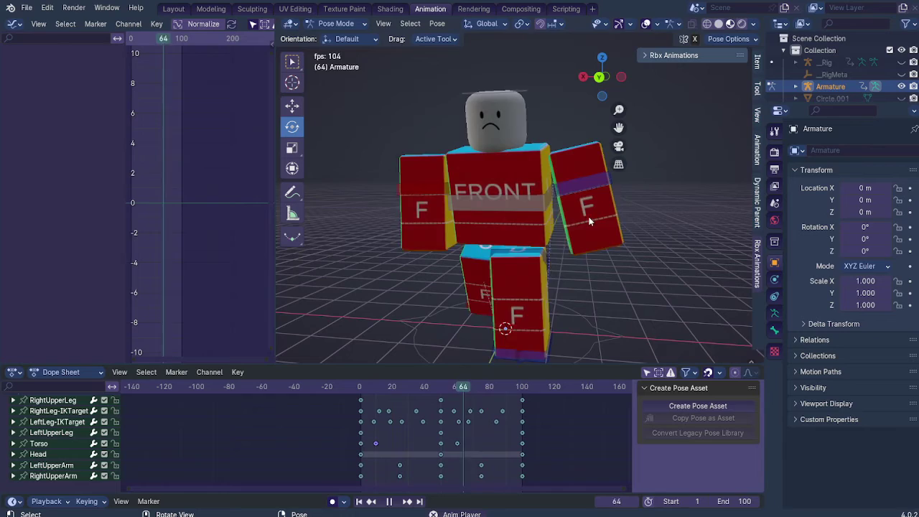
key(space)
key(space)
middle_drag(594, 197, 537, 217)
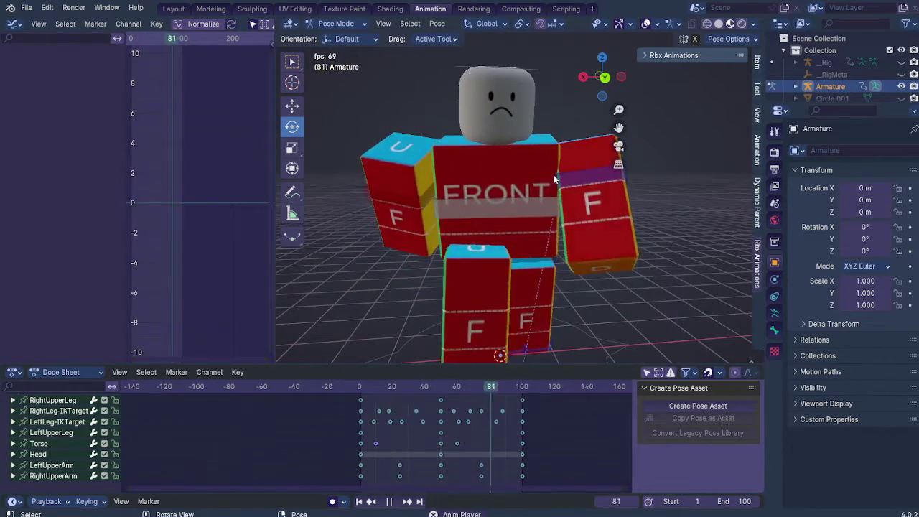
Try a trackball rotation of the torso at frame 40, preview it, and delete that keyframe.
click(538, 218)
key(space)
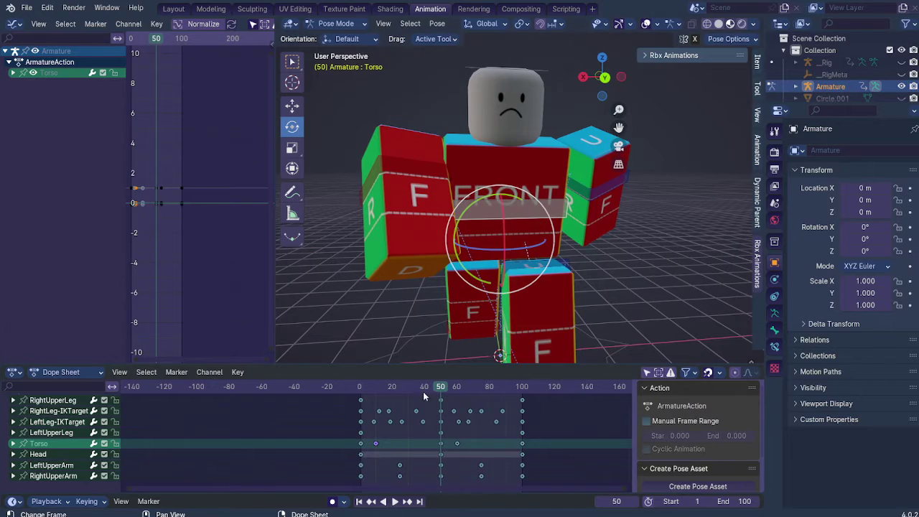
click(424, 388)
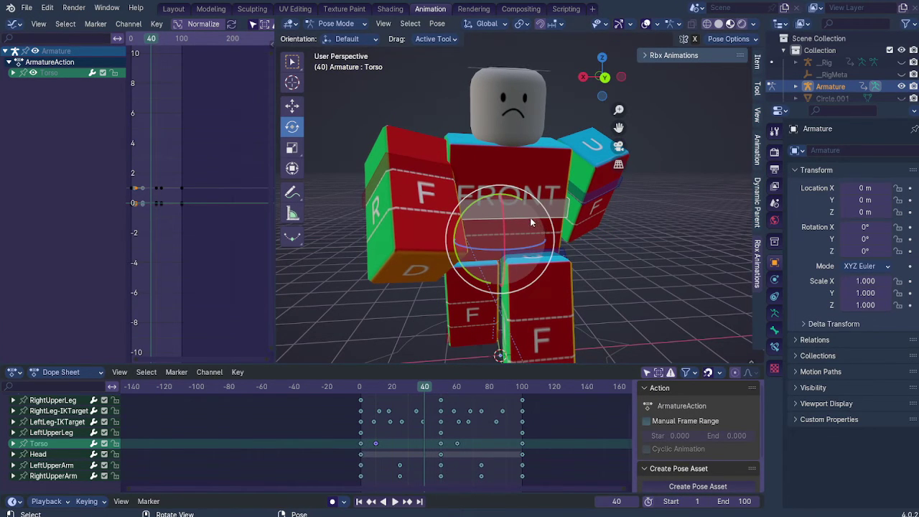
drag(532, 223, 528, 219)
click(528, 219)
key(space)
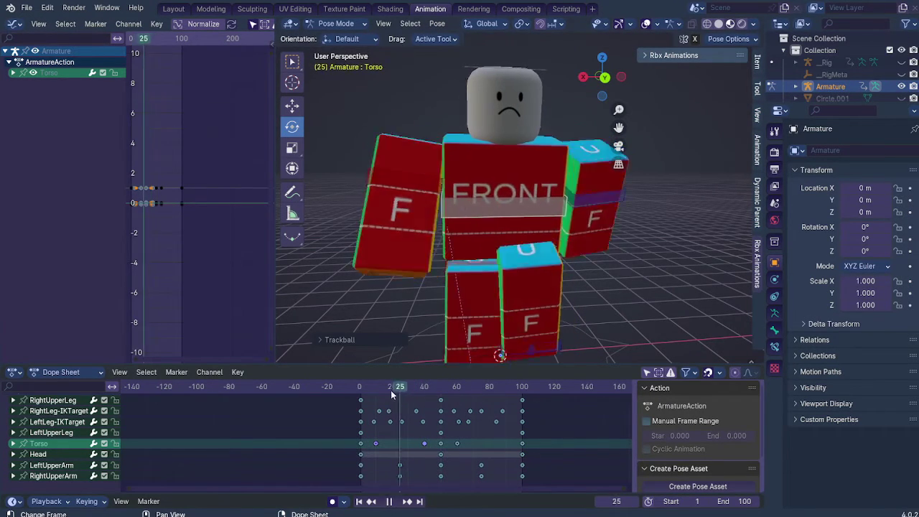
click(424, 441)
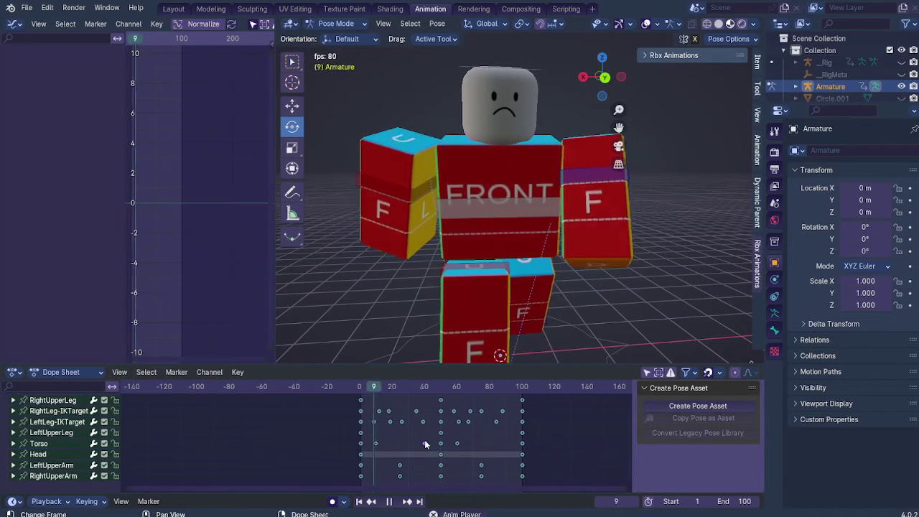
key(space)
key(x)
click(426, 444)
key(space)
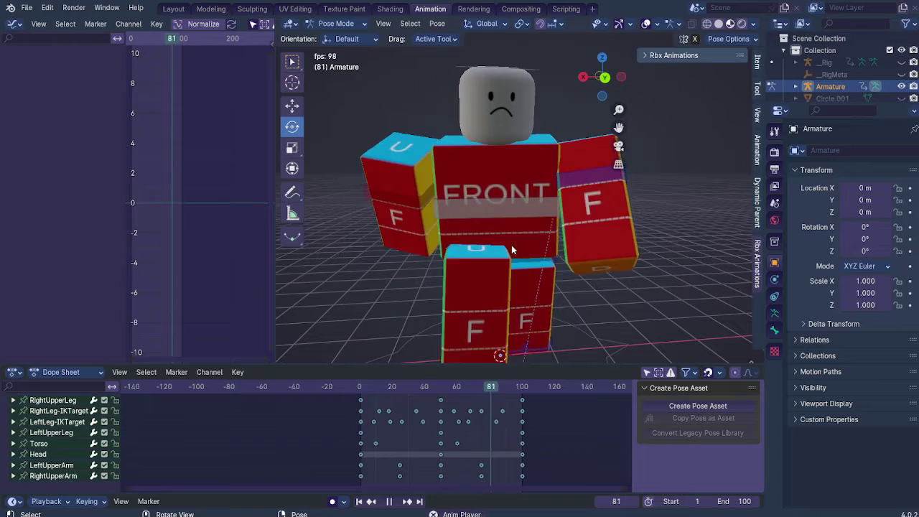
Rotate the right upper arm slightly with trackball rotation near frame 89 and set that keyframe's handle type.
click(450, 165)
key(r)
key(r)
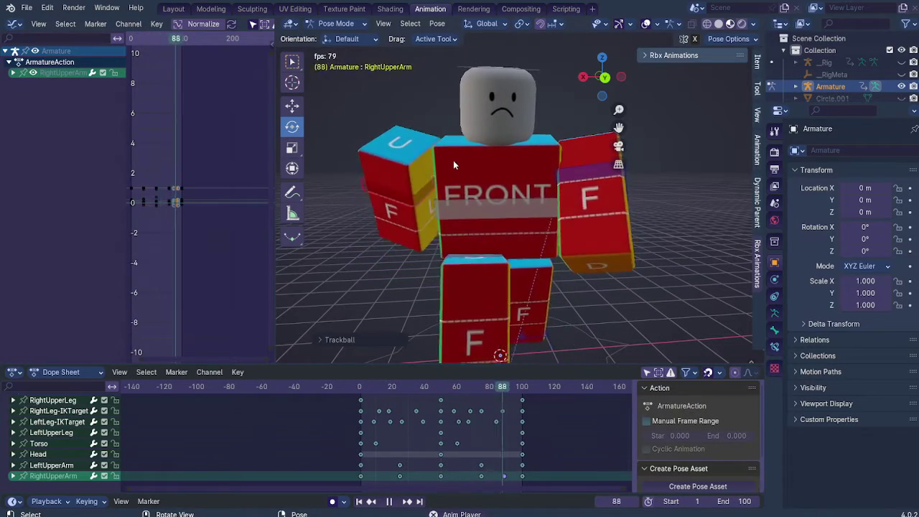
middle_drag(595, 229, 602, 226)
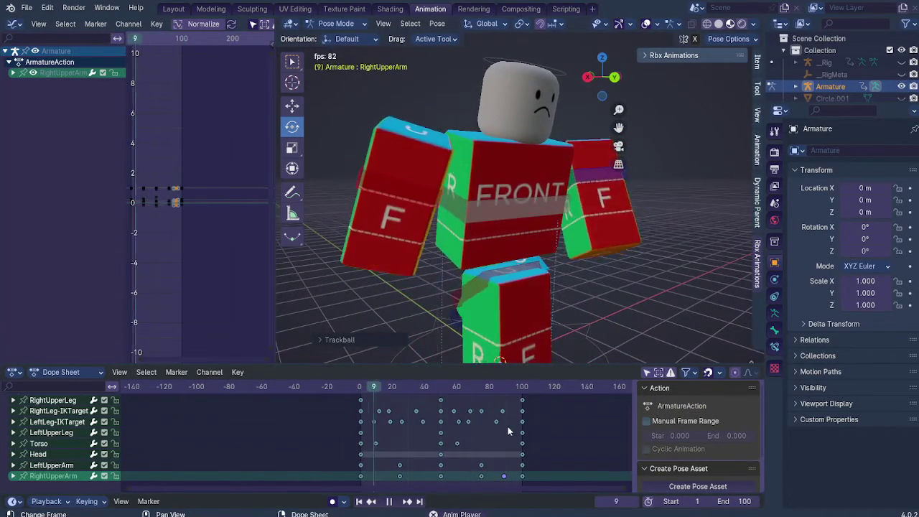
click(503, 467)
middle_drag(523, 240, 502, 240)
scroll(502, 240, down, 3)
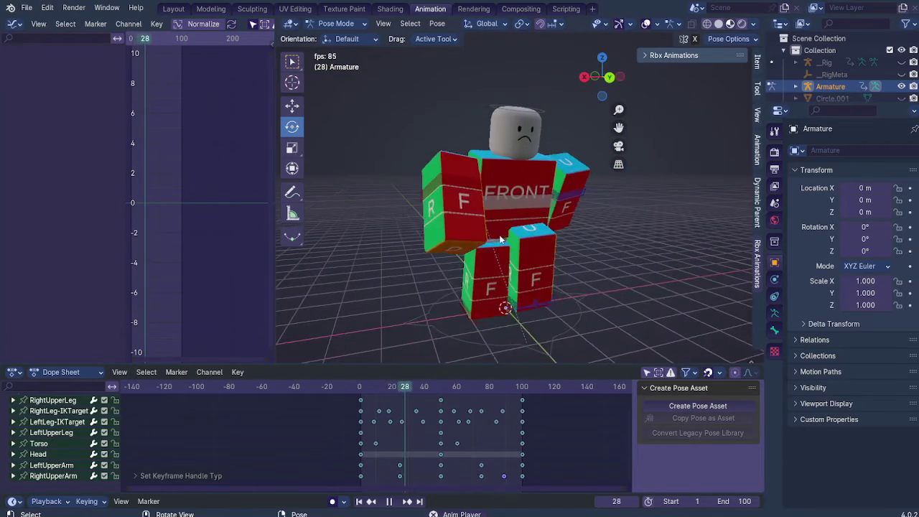
At frame 57, move the torso slightly to add a keyframe just before the one at frame 60.
click(517, 117)
click(522, 200)
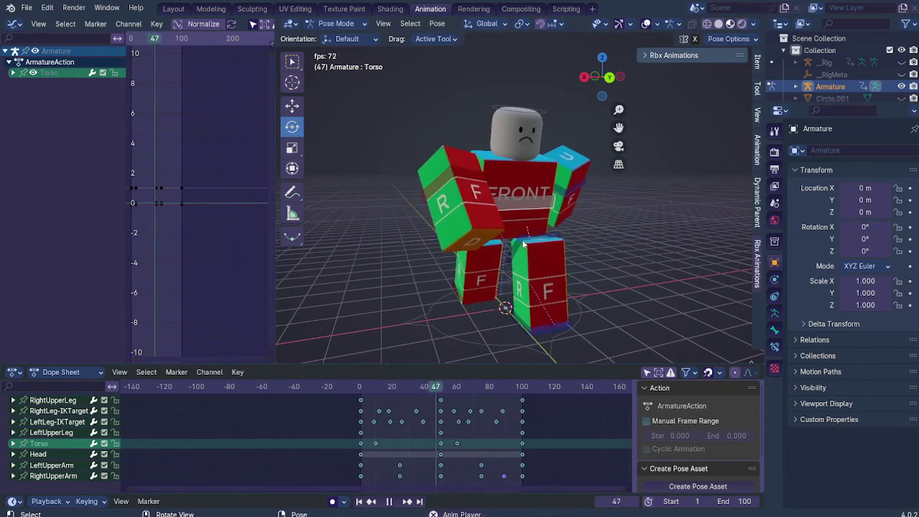
key(space)
key(r)
key(r)
key(g)
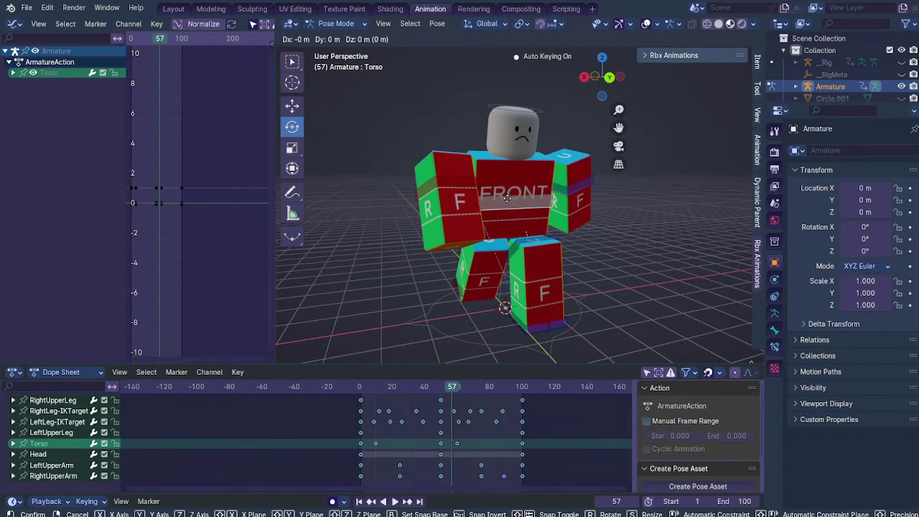
click(507, 198)
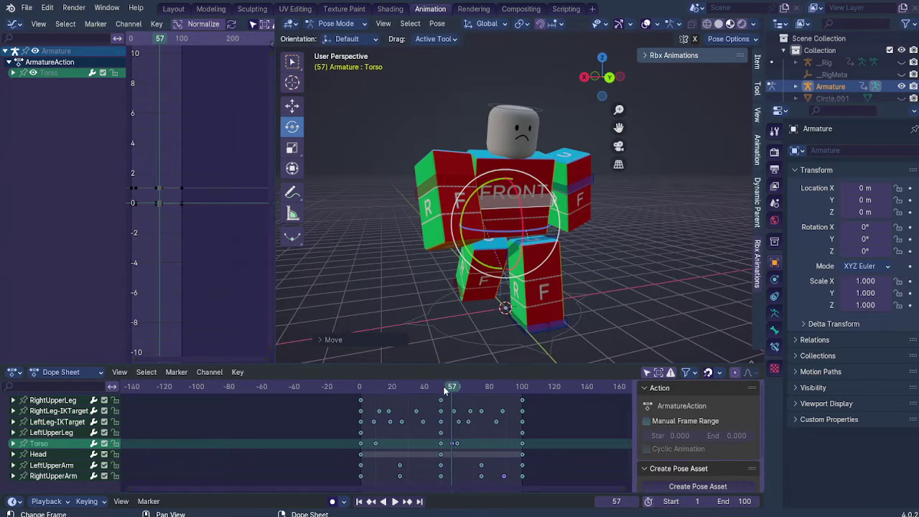
At frame 7, move the torso slightly to add a matching early keyframe, and play back the walk.
drag(452, 388, 370, 399)
key(space)
key(space)
key(r)
key(r)
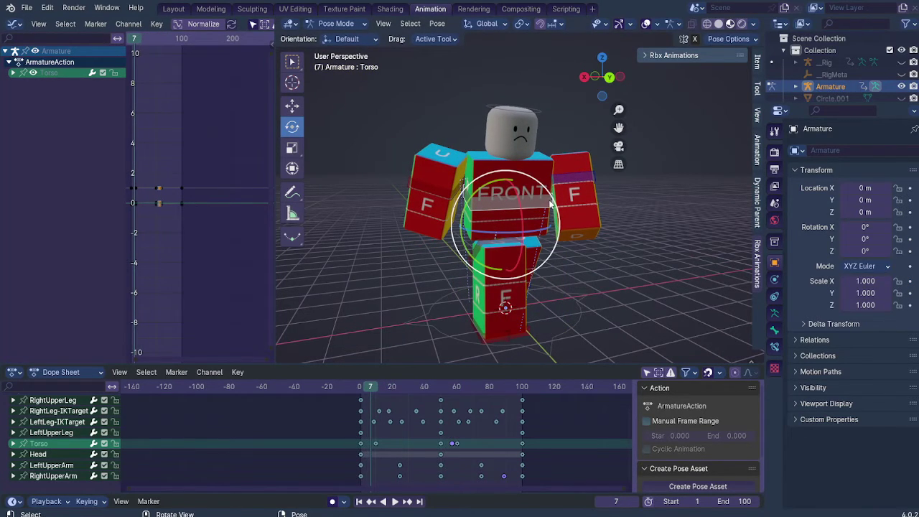
key(g)
click(550, 199)
key(space)
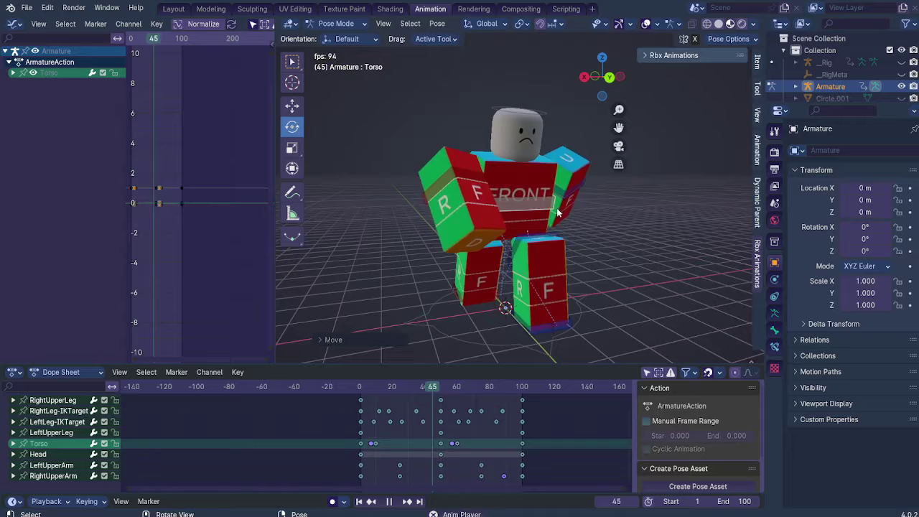
Delete the extra torso keyframes at frames 57 and 7.
click(451, 445)
key(space)
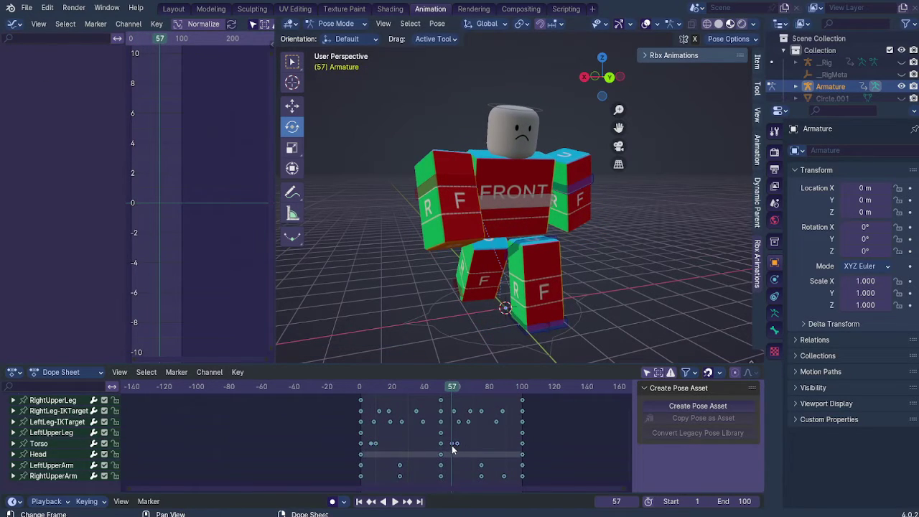
key(x)
click(452, 445)
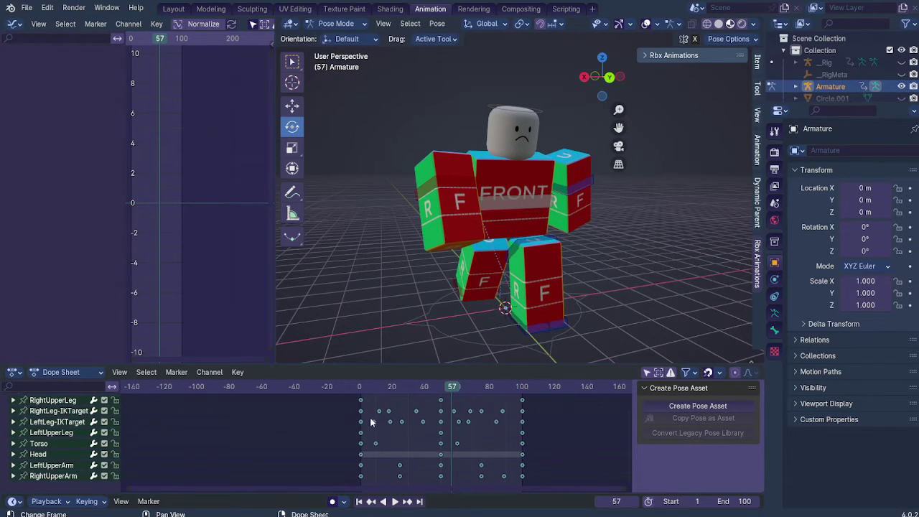
Preview the walk from the front and delete the leftover extra torso keyframes, including the one near frame 90.
key(space)
middle_drag(460, 322, 473, 191)
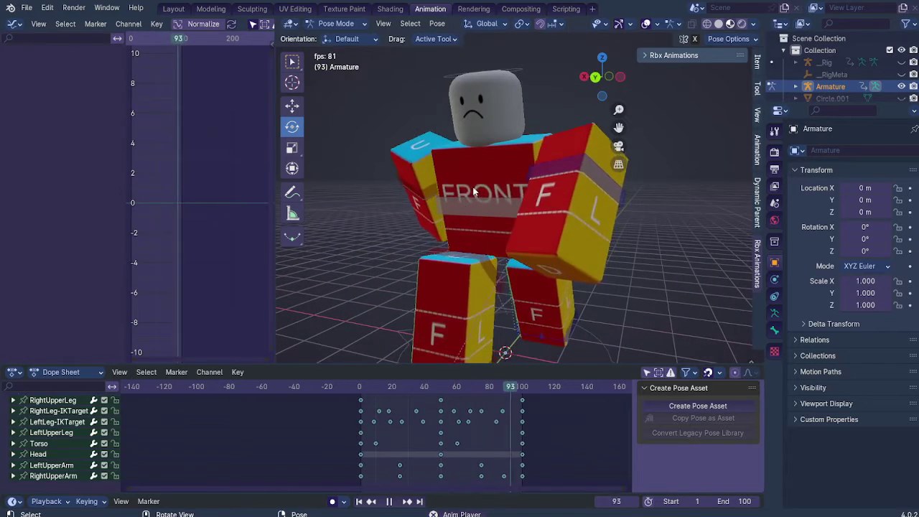
key(space)
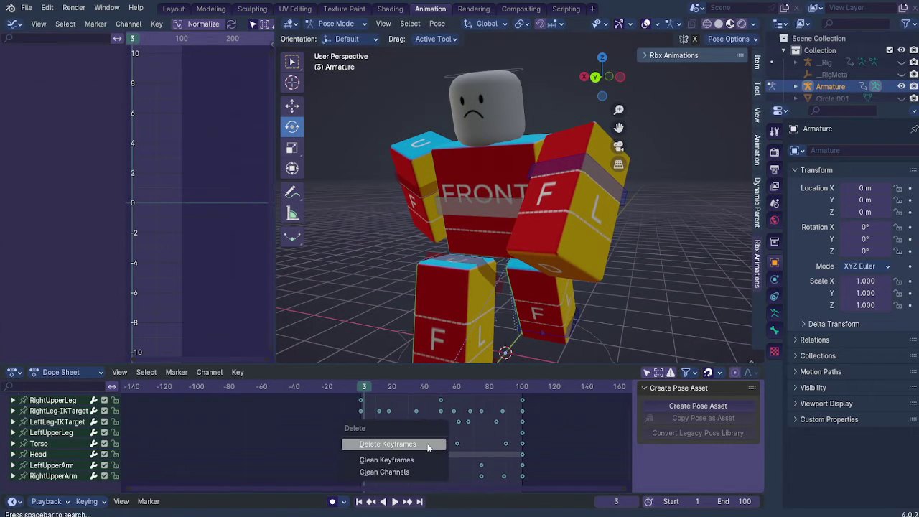
click(429, 446)
click(507, 446)
key(x)
click(508, 446)
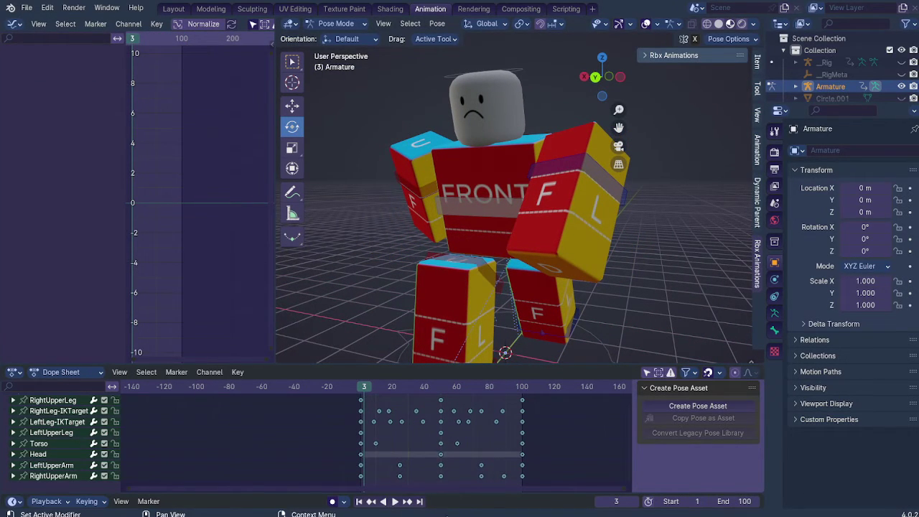
At frame 71, move the right upper leg about 0.14 m outward and shift the left upper leg away from it.
key(space)
middle_drag(540, 323, 595, 312)
scroll(595, 312, down, 1)
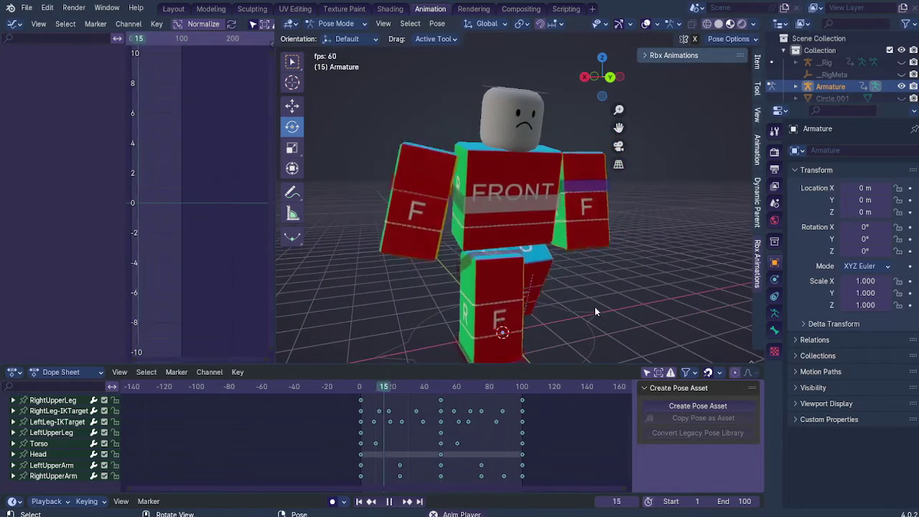
key(space)
middle_drag(502, 316, 517, 286)
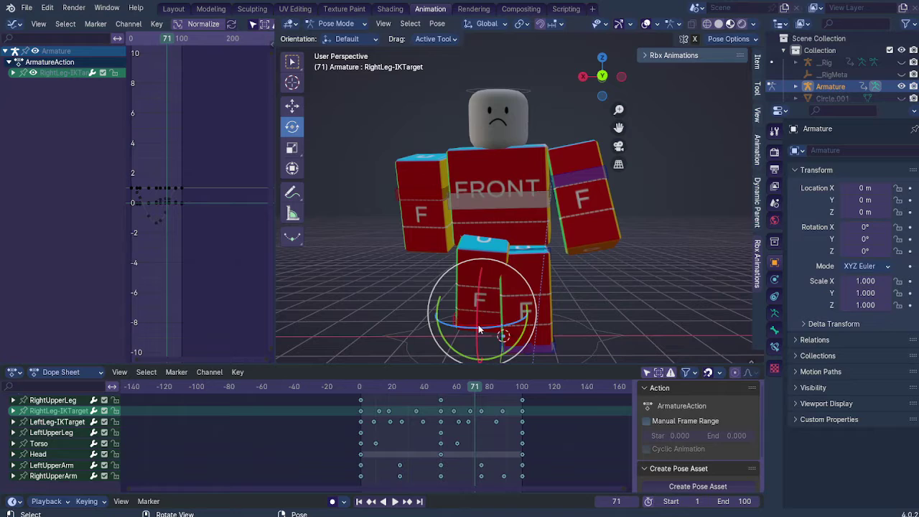
click(493, 257)
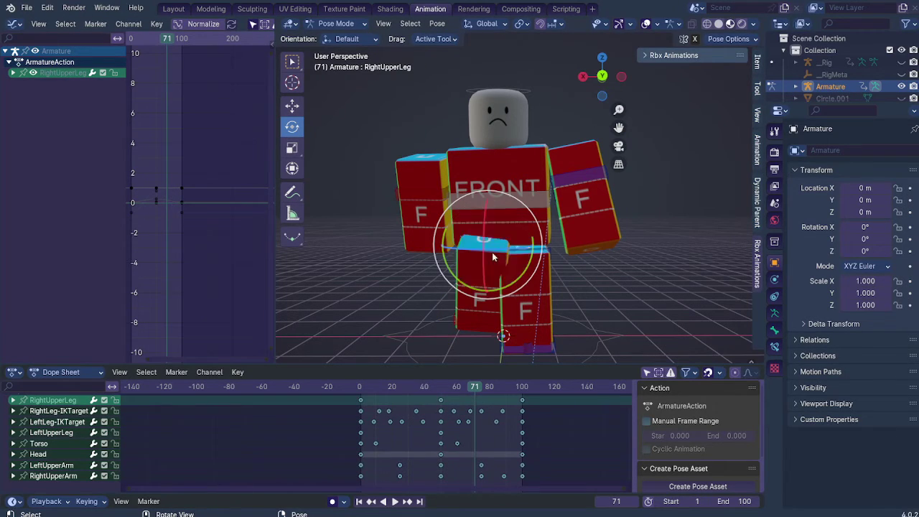
key(g)
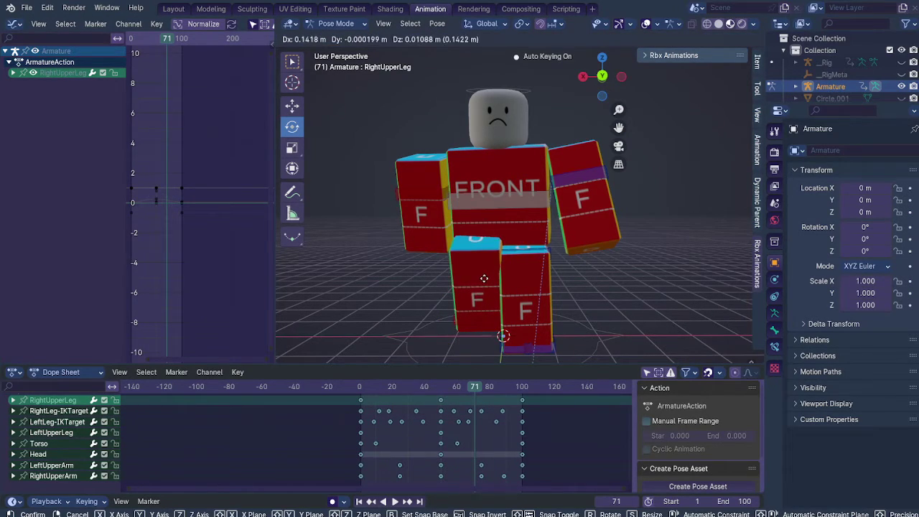
click(484, 278)
click(493, 318)
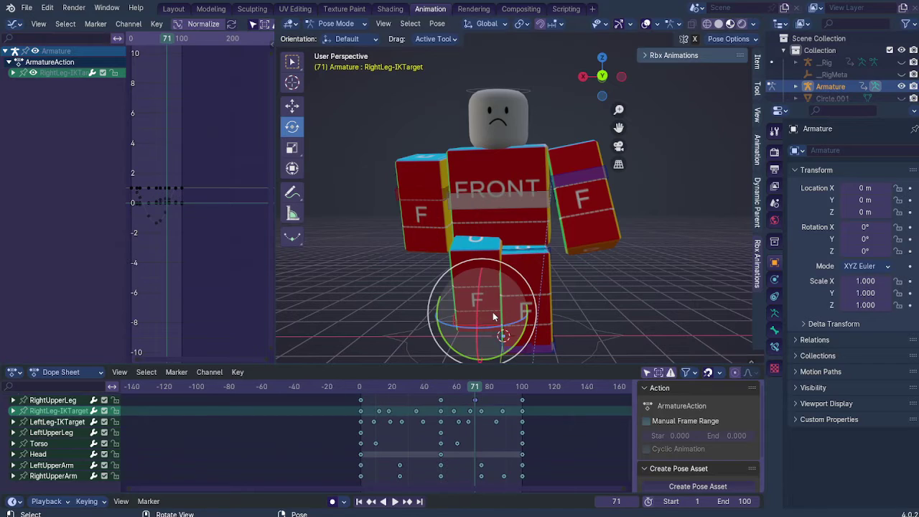
click(528, 261)
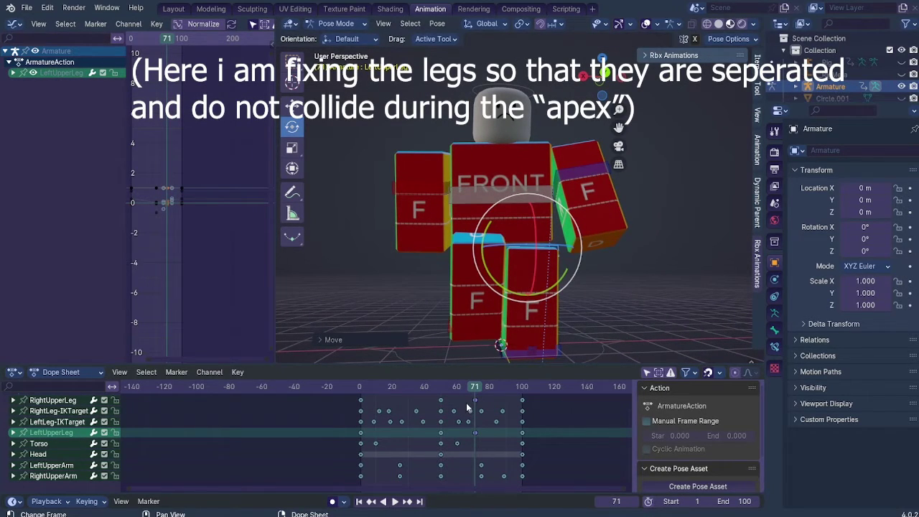
At frame 18, move the right and left upper legs slightly apart to keyframe them without overlap.
drag(450, 390, 393, 388)
key(space)
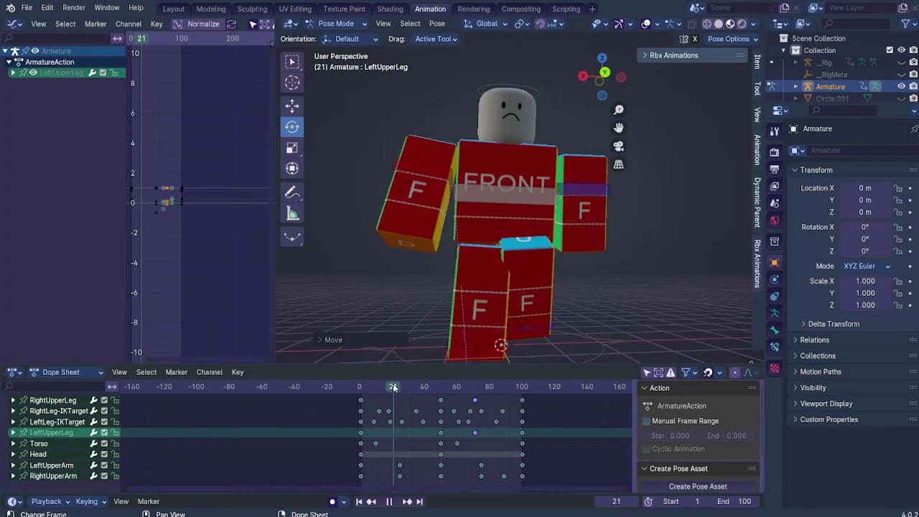
click(505, 249)
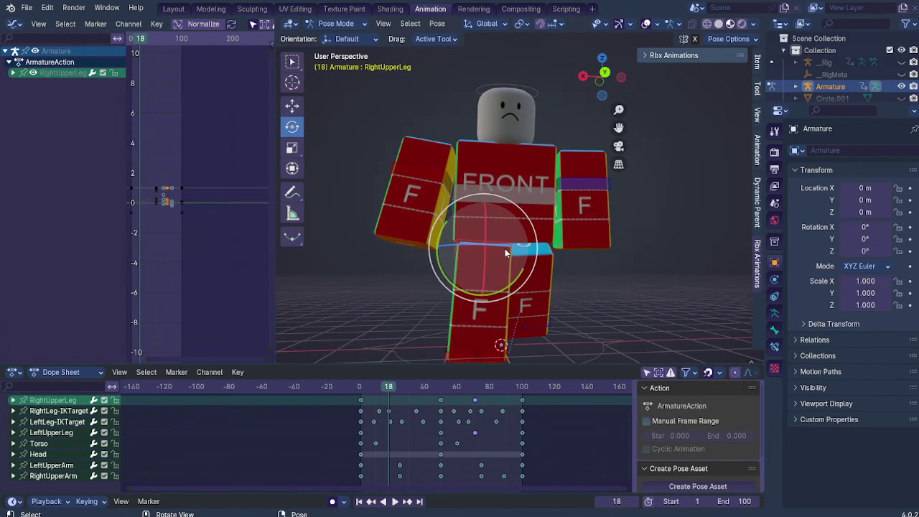
key(Left)
key(g)
click(491, 255)
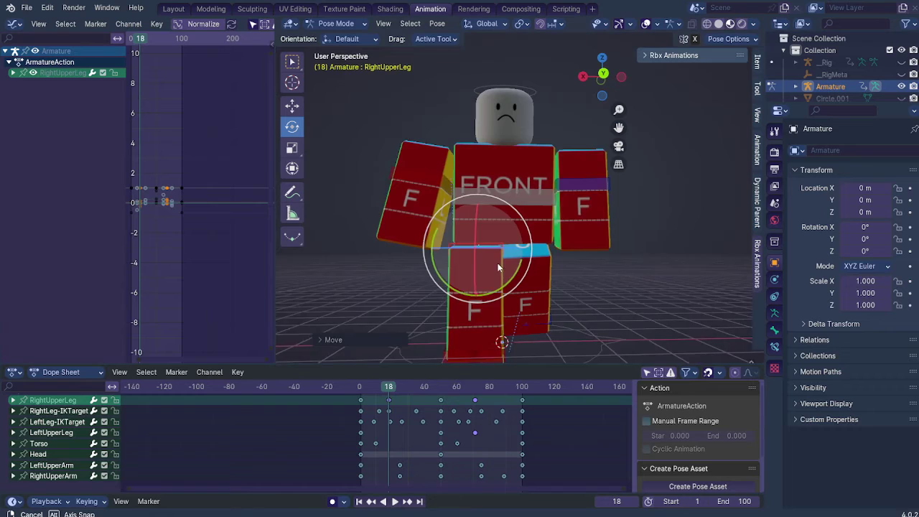
click(543, 251)
key(g)
click(548, 253)
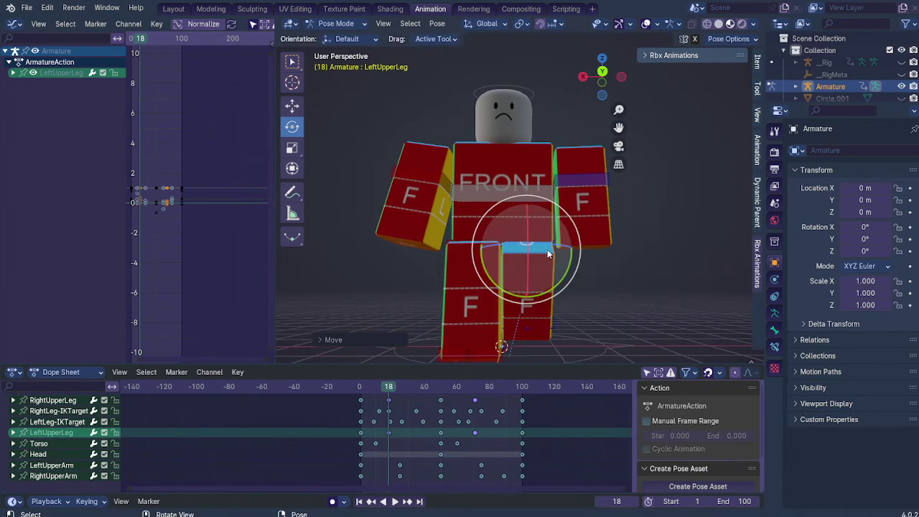
At frame 26, move the left leg IK target about 0.10 m outward and reposition the right leg IK target.
key(space)
key(space)
click(535, 329)
key(g)
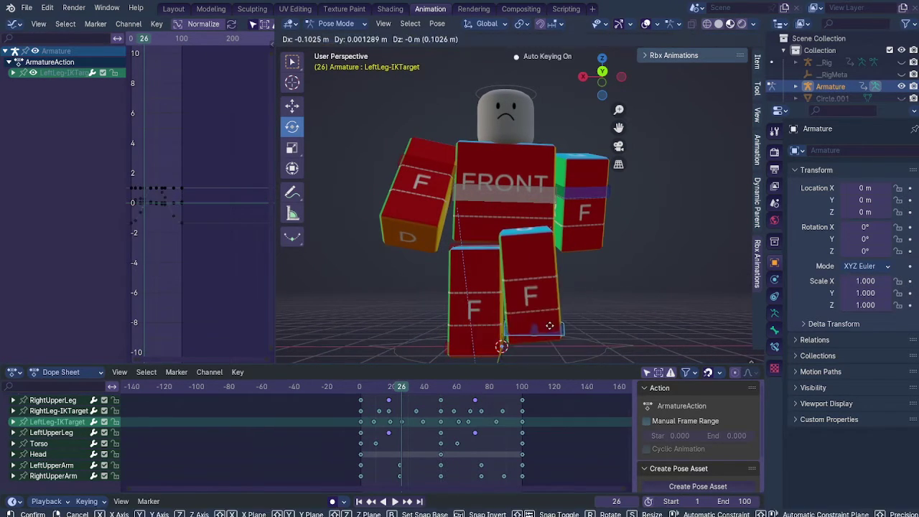
click(550, 326)
click(461, 347)
key(g)
key(g)
click(552, 283)
Shift the right leg IK target keyframe to frame 19 and preview the walk from the side.
key(space)
key(space)
drag(395, 412, 390, 412)
key(space)
middle_drag(480, 308, 577, 313)
scroll(489, 302, up, 2)
middle_drag(489, 303, 477, 313)
key(space)
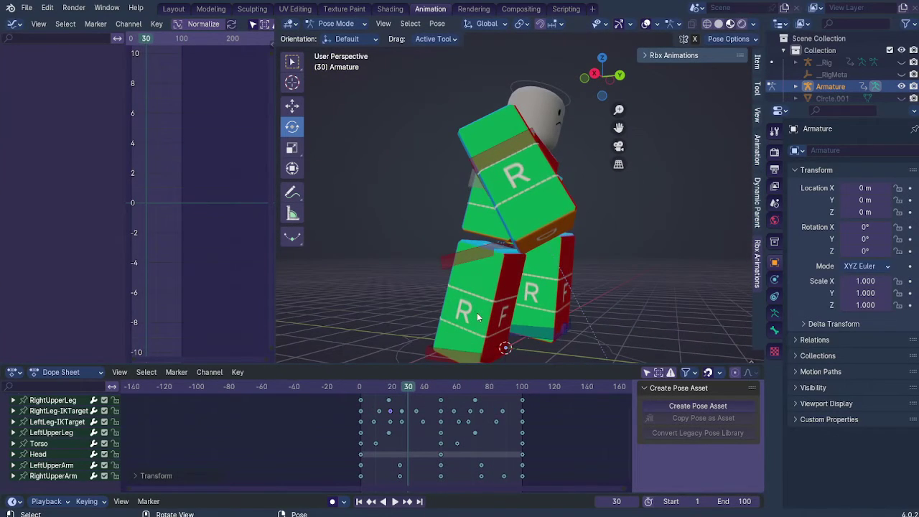
At frame 19, try moving the right leg IK target about 0.06 m along the global X axis.
drag(502, 319, 504, 357)
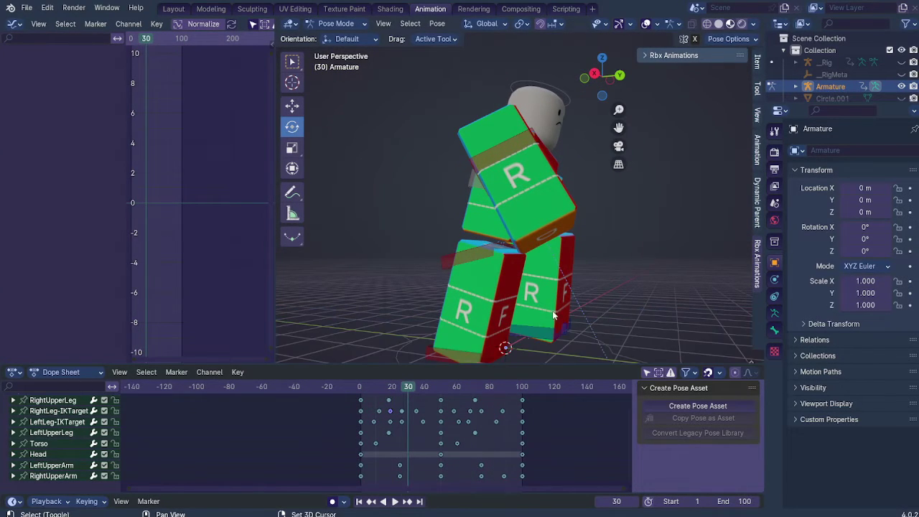
shift+middle_drag(554, 314, 553, 255)
scroll(553, 254, up, 2)
drag(402, 388, 373, 386)
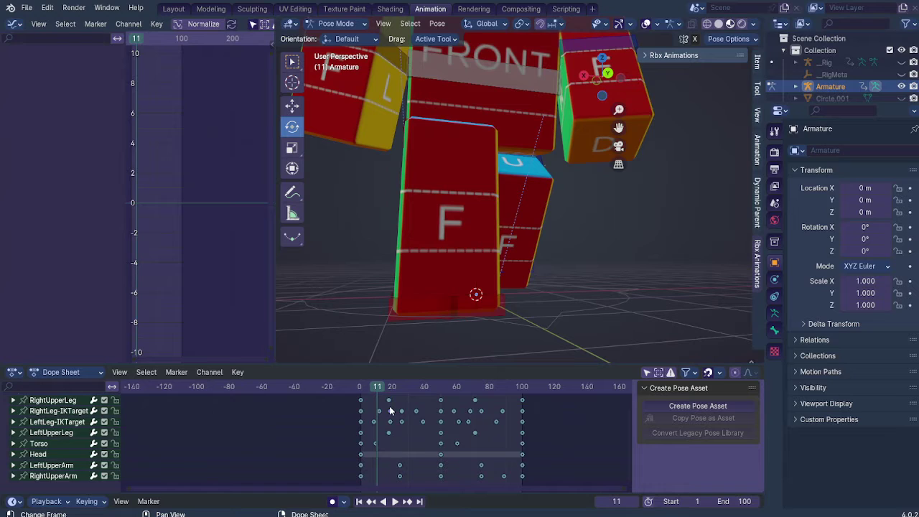
key(Right)
key(Right)
key(Right)
click(426, 309)
key(Right)
key(Right)
key(Right)
key(Right)
key(Right)
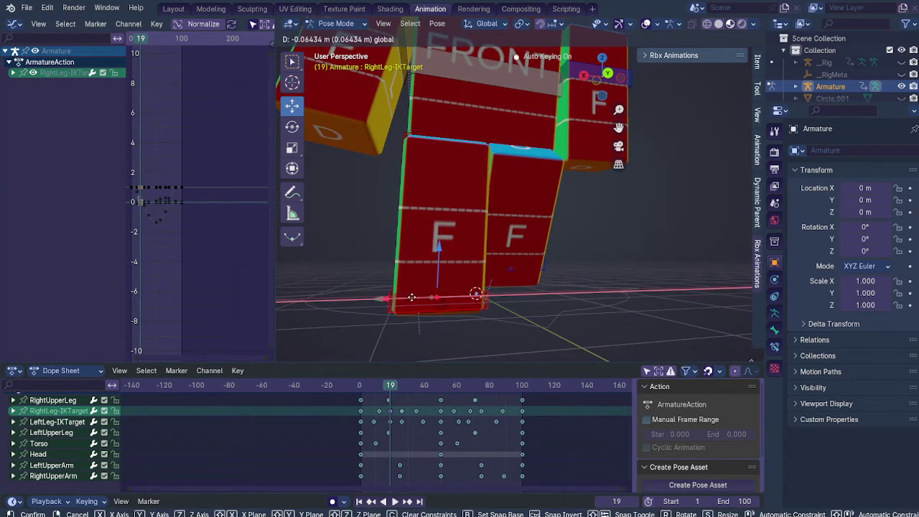
drag(411, 298, 411, 297)
mouse_move(500, 243)
middle_down()
mouse_move(476, 253)
mouse_move(484, 244)
middle_up()
scroll(488, 250, up, 1)
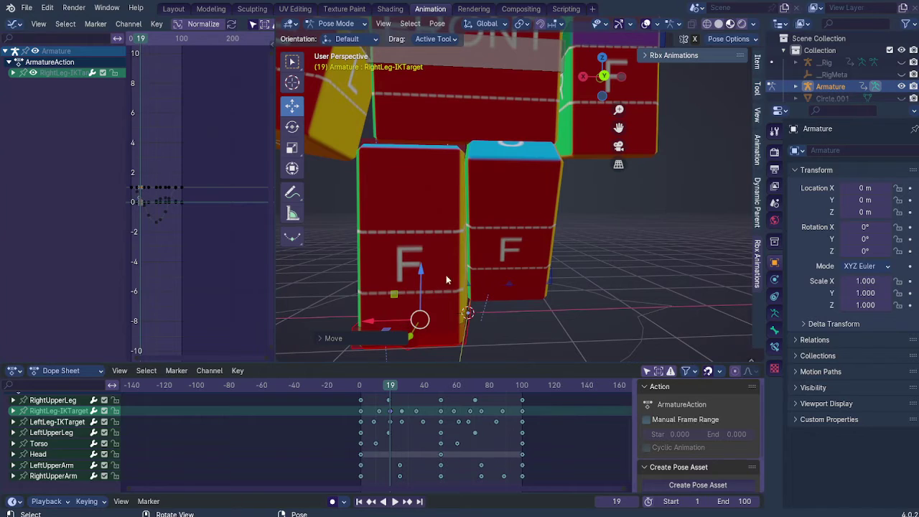
Play back the leg motion and remove the right leg IK target keyframe from frame 19.
key(space)
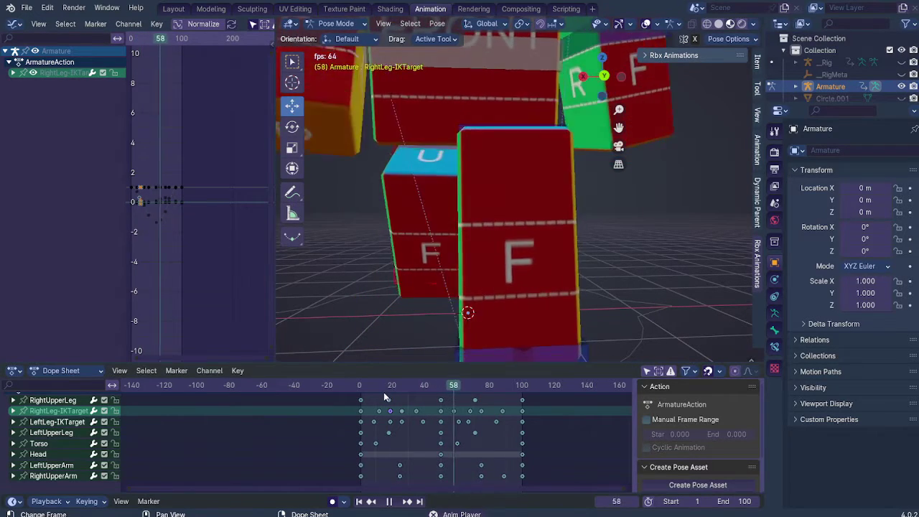
middle_drag(402, 308, 547, 291)
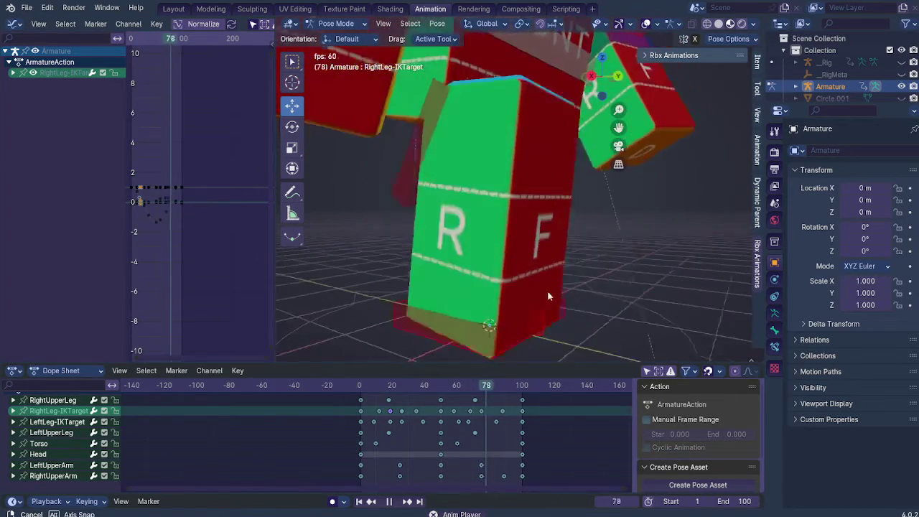
key(space)
click(391, 411)
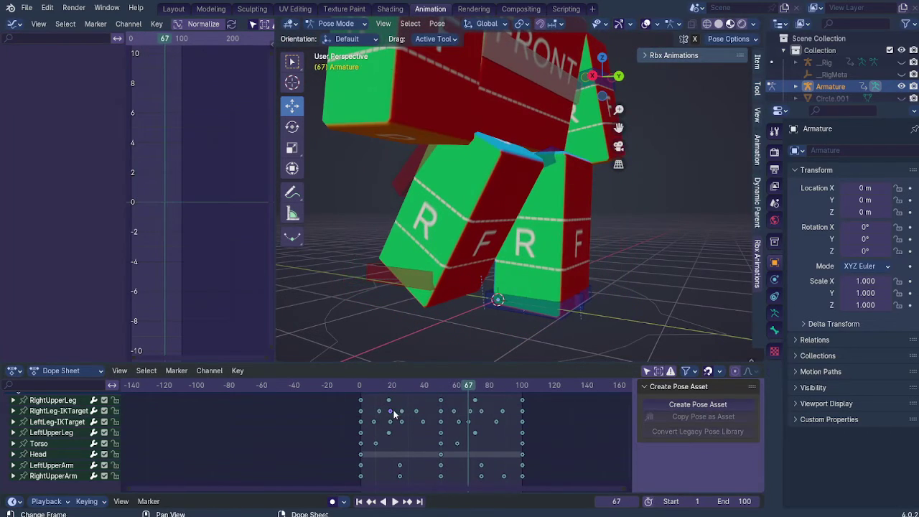
key(space)
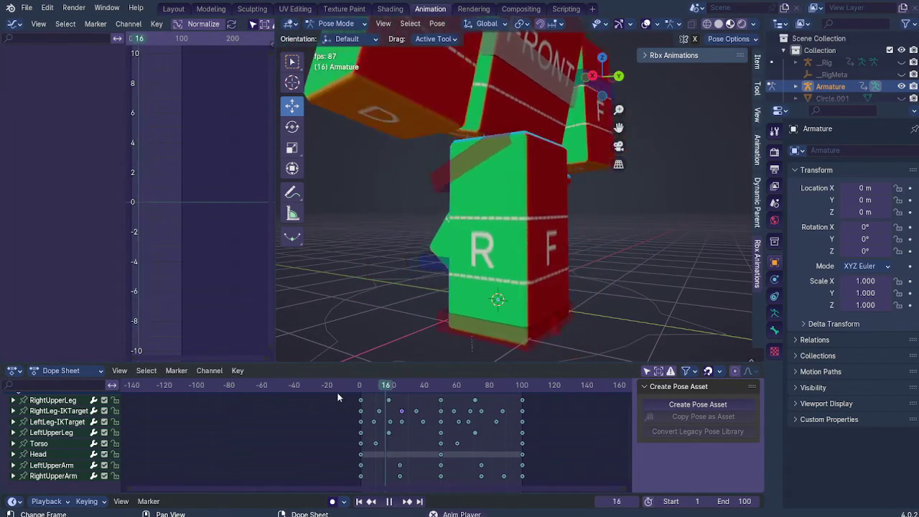
At frame 5, move the right upper leg slightly to add a keyframe.
middle_drag(378, 298, 495, 288)
scroll(556, 261, down, 2)
key(space)
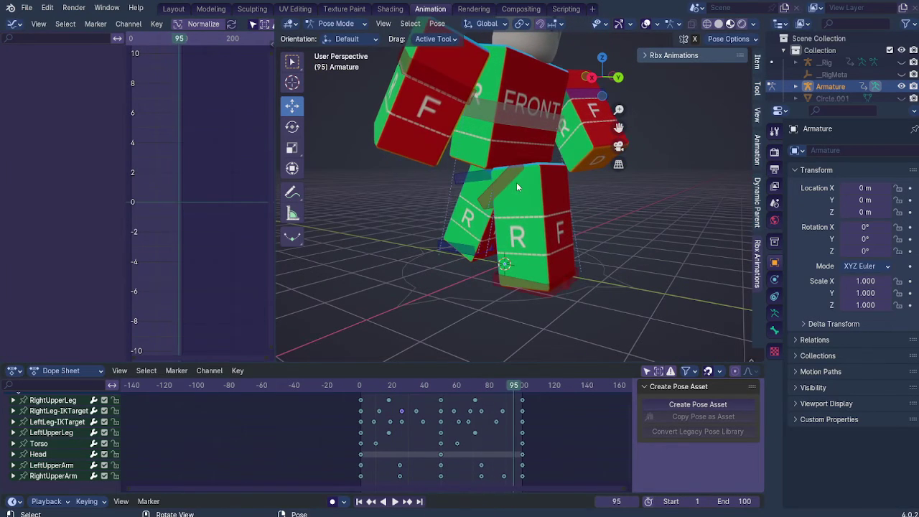
click(517, 183)
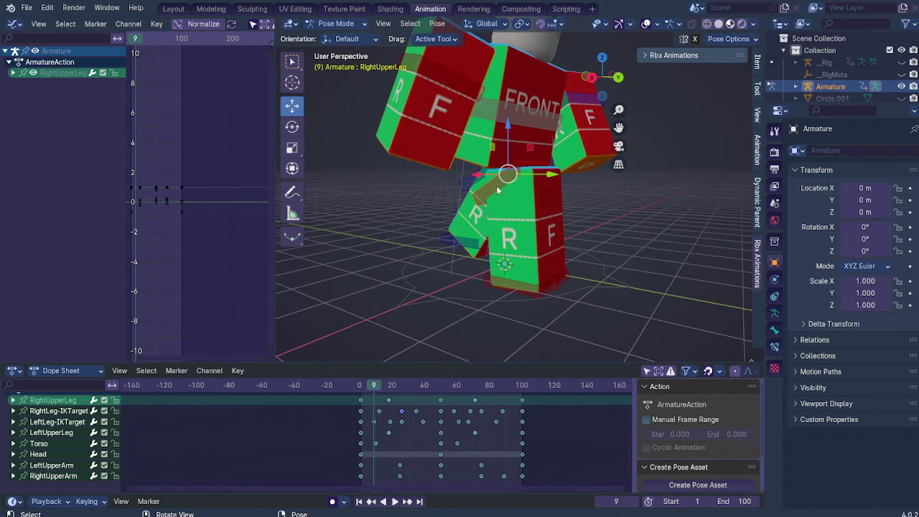
key(space)
drag(368, 386, 369, 392)
key(space)
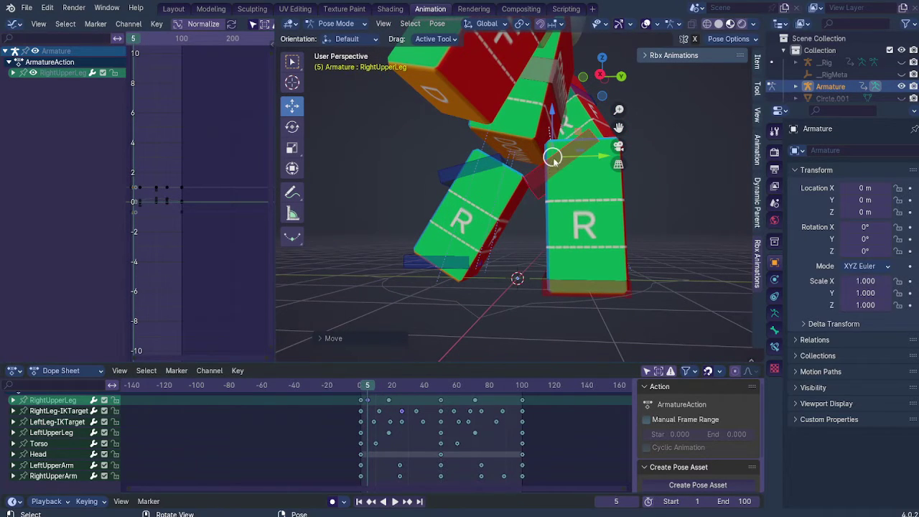
Move the right upper leg near frame 13 and about 0.10 m at frame 22, keyframing both positions.
key(space)
key(space)
key(space)
key(space)
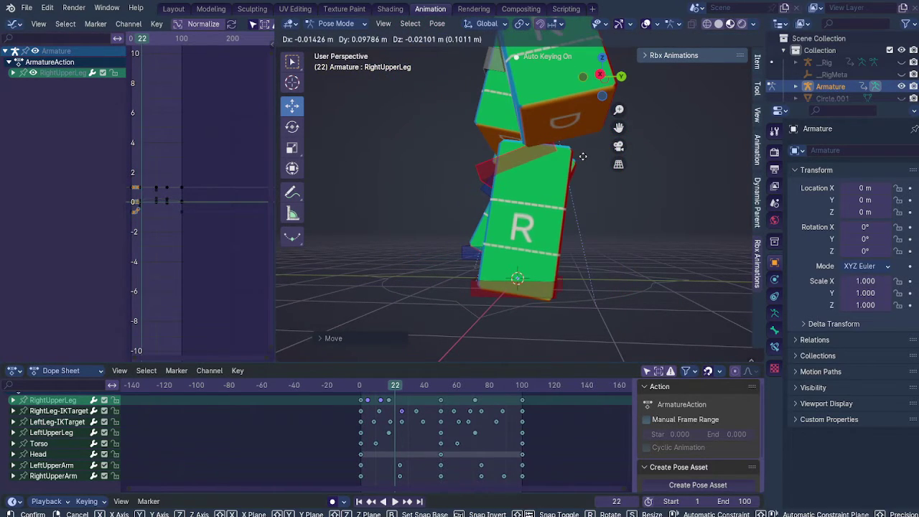
click(584, 156)
Play back the leg motion and delete the right upper leg keyframe at frame 22.
click(386, 388)
key(space)
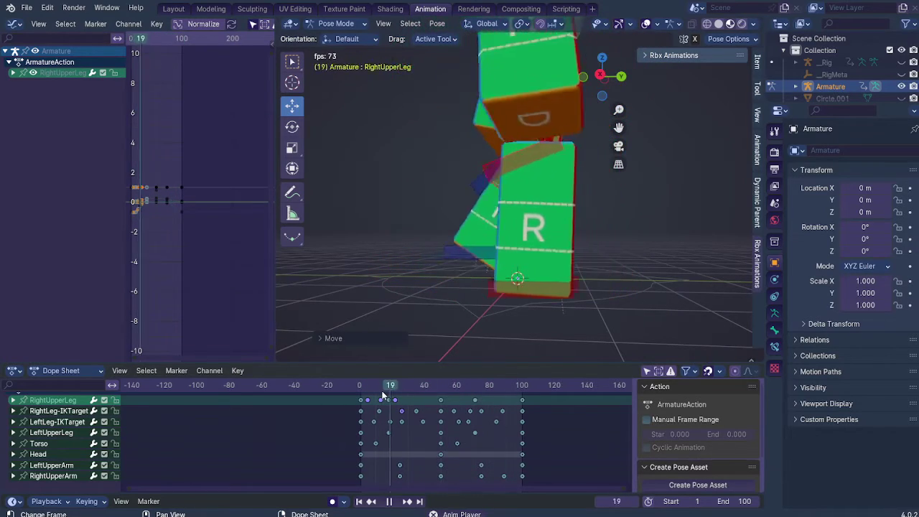
key(space)
click(397, 406)
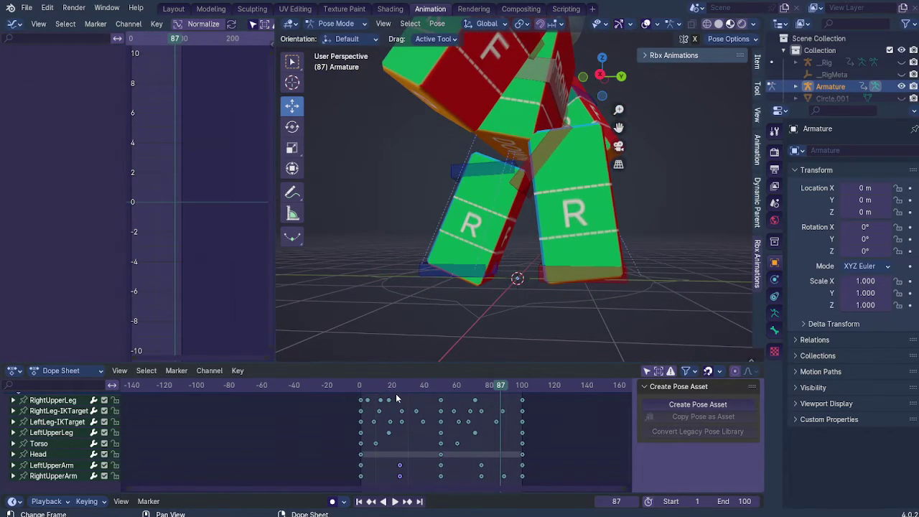
Adjust the right upper leg's position again at its keyframe near frame 13.
key(space)
mouse_move(555, 162)
middle_down()
mouse_move(464, 179)
mouse_move(565, 170)
middle_up()
key(space)
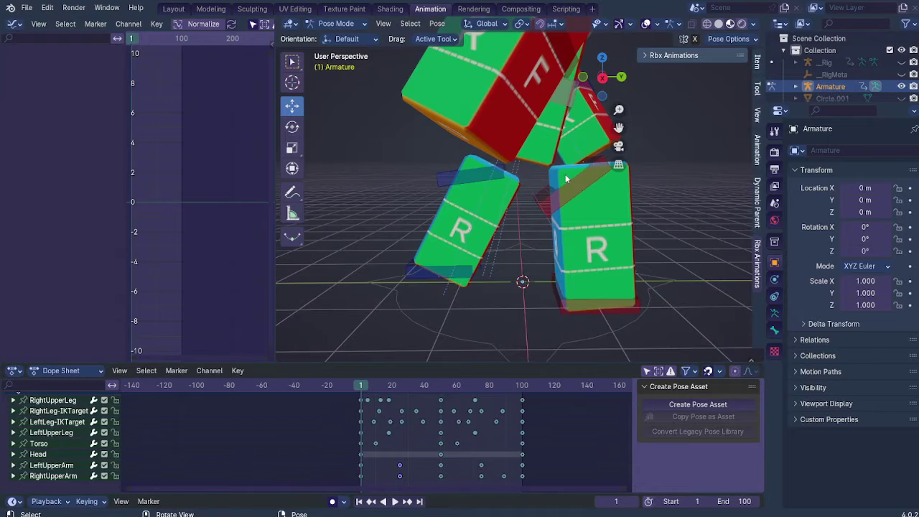
key(space)
key(space)
click(561, 177)
key(g)
click(574, 174)
At frame 28, move the right upper leg to add a keyframe and play back the walk.
key(space)
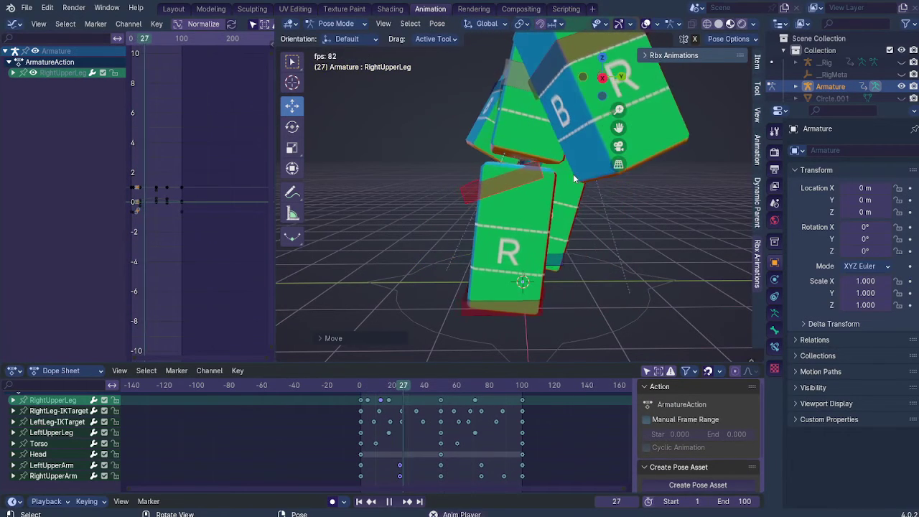
key(space)
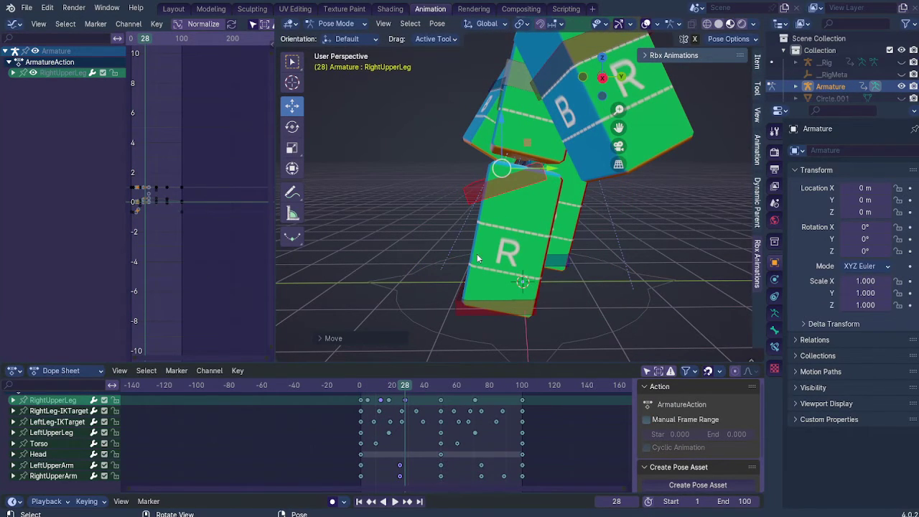
key(space)
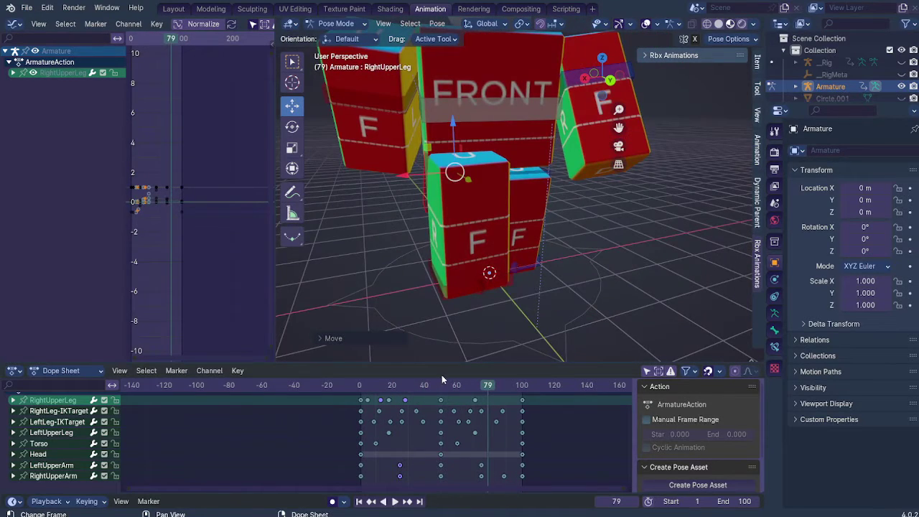
Copy the right upper leg's keyframes between frames 5 and 28 and paste them onto the left upper leg after frame 50.
drag(433, 385, 360, 385)
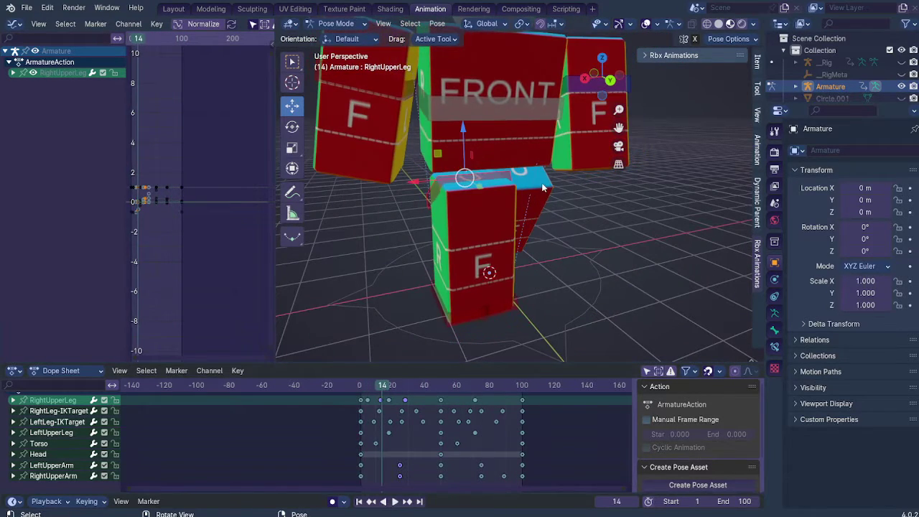
click(532, 183)
middle_drag(476, 329, 433, 335)
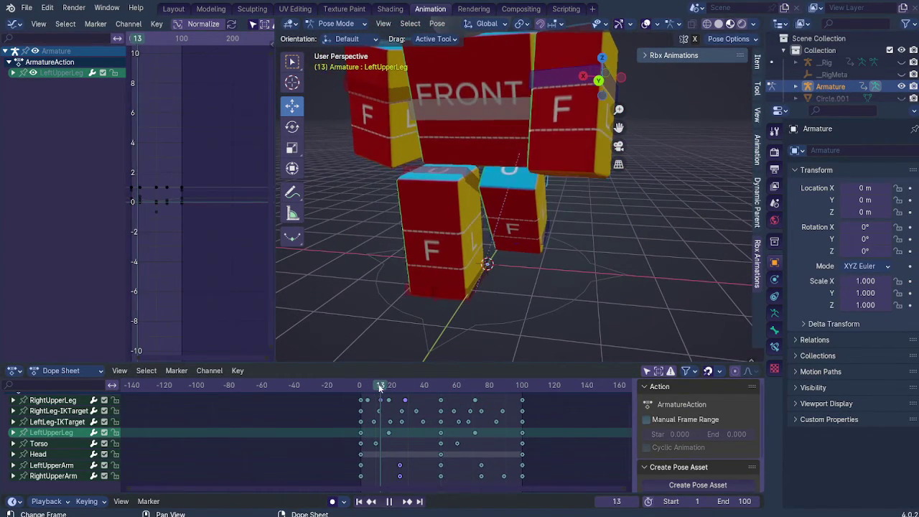
drag(380, 388, 361, 388)
click(415, 405)
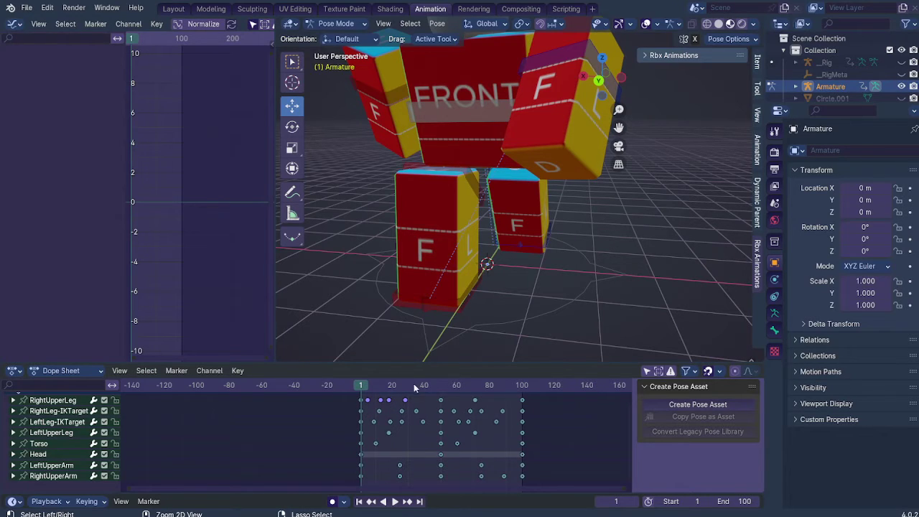
click(457, 385)
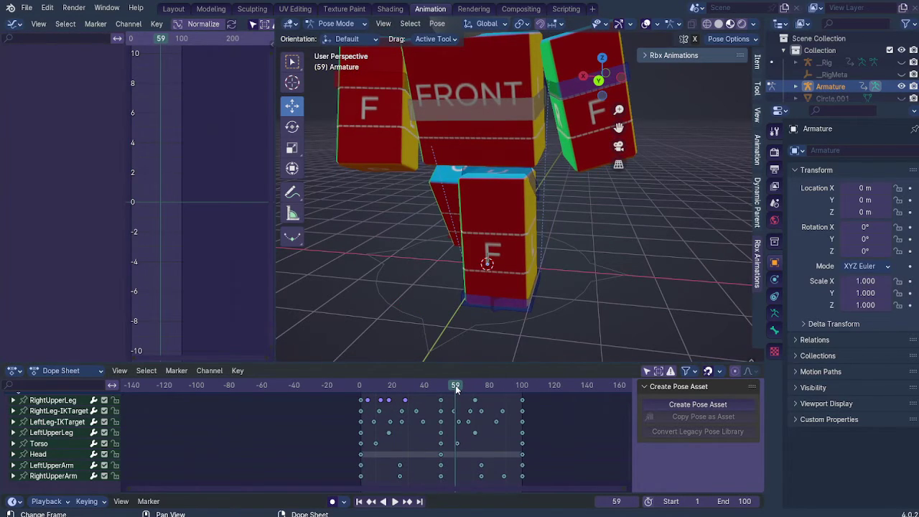
key(space)
key(space)
key(ctrl+v)
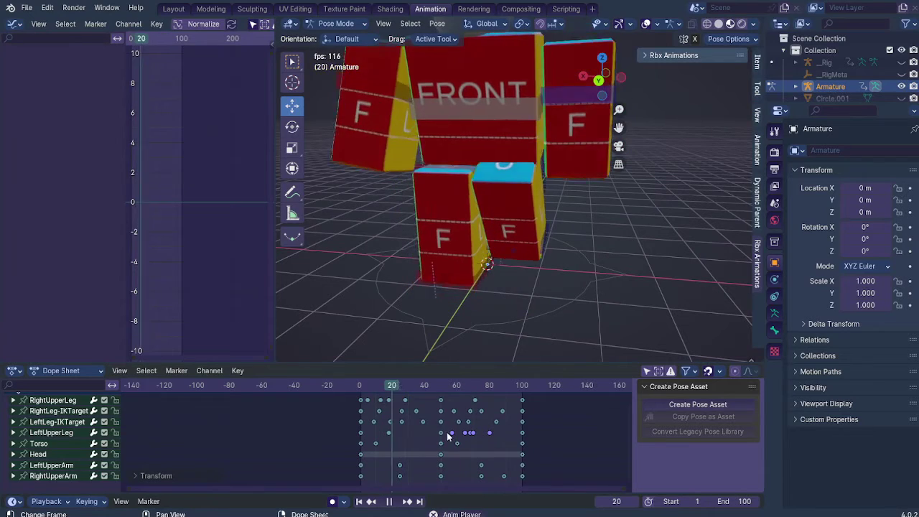
Shift the pasted left upper leg keyframes 3 frames later and play back the walk.
key(space)
key(g)
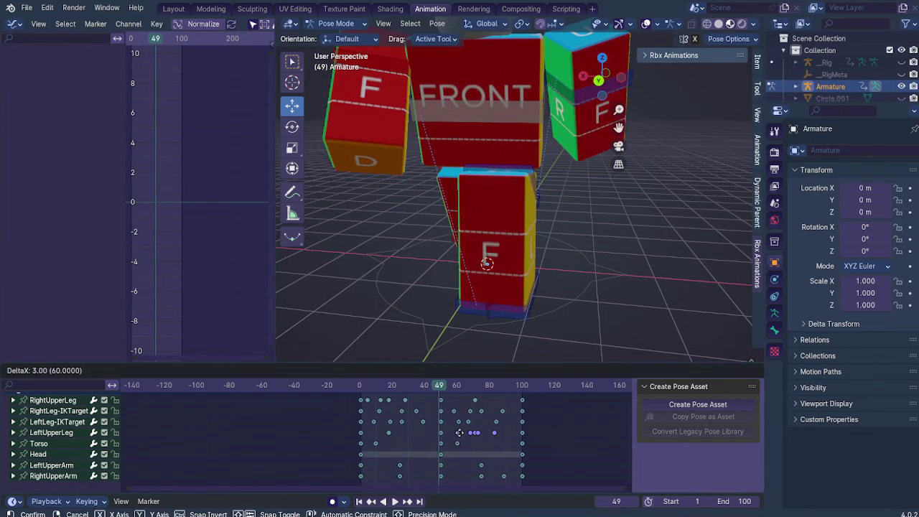
click(460, 433)
key(space)
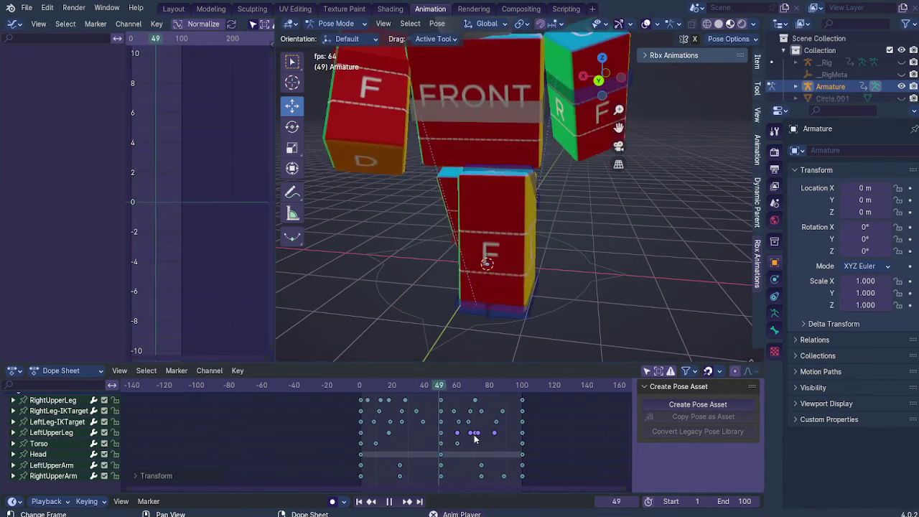
key(space)
Delete the left upper leg's extra keyframe near frame 71 and play back the leg motion.
click(475, 434)
key(x)
click(475, 435)
key(space)
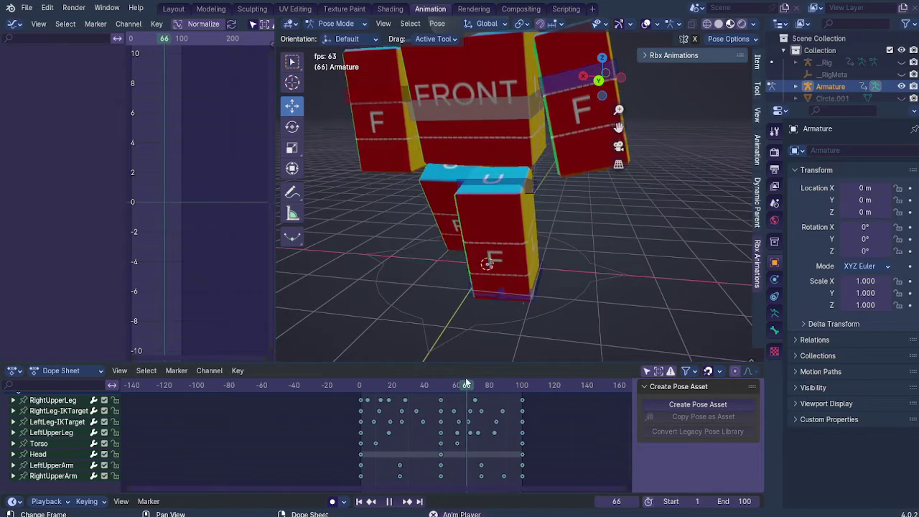
middle_drag(493, 282, 407, 164)
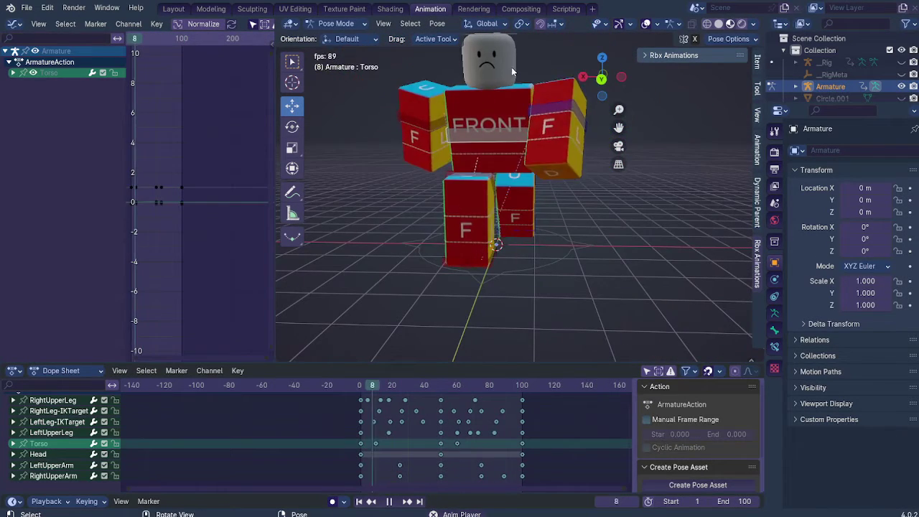
Select the head and rotate it at frame 25 to keyframe its pose there.
key(space)
scroll(510, 71, down, 2)
shift+middle_drag(507, 76, 511, 138)
click(497, 135)
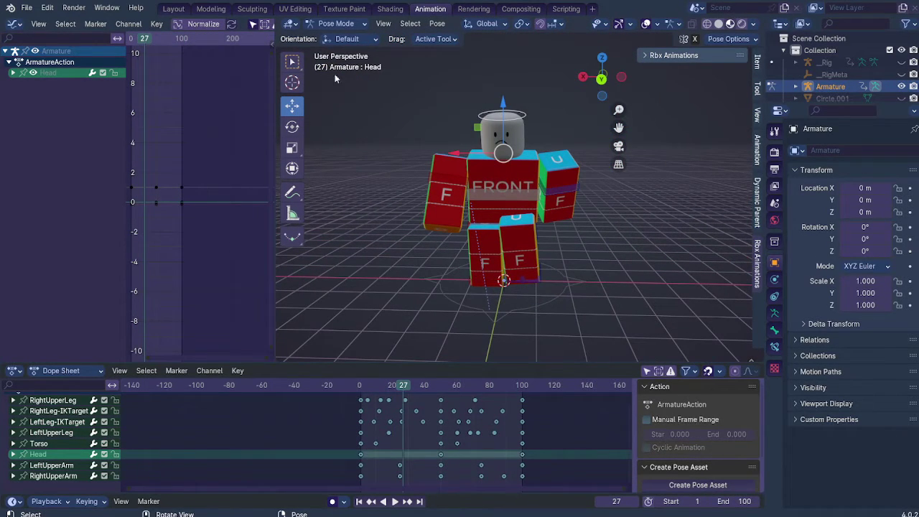
click(364, 387)
key(space)
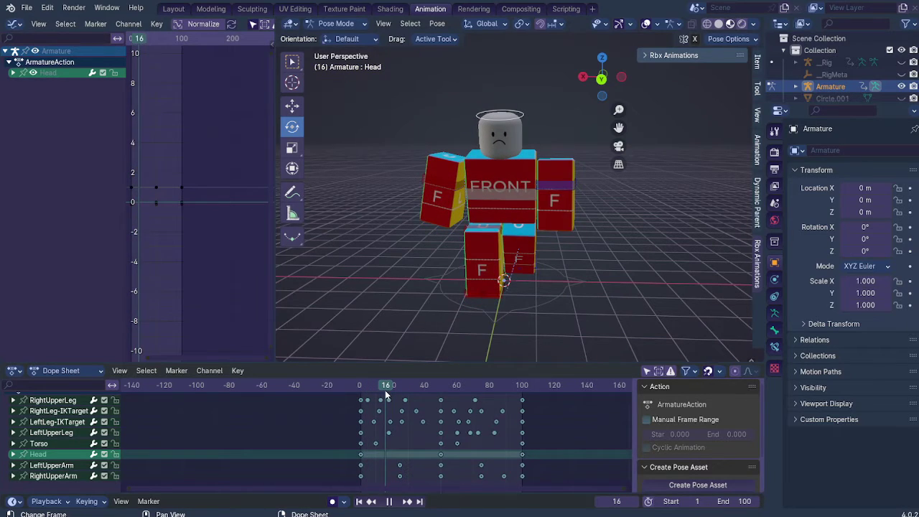
key(Right)
key(Right)
key(Right)
key(Right)
key(Right)
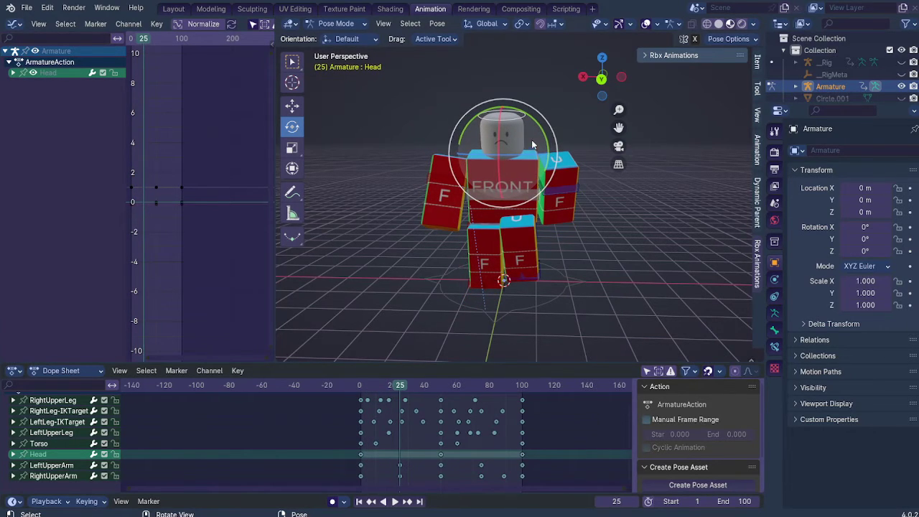
drag(533, 145, 532, 149)
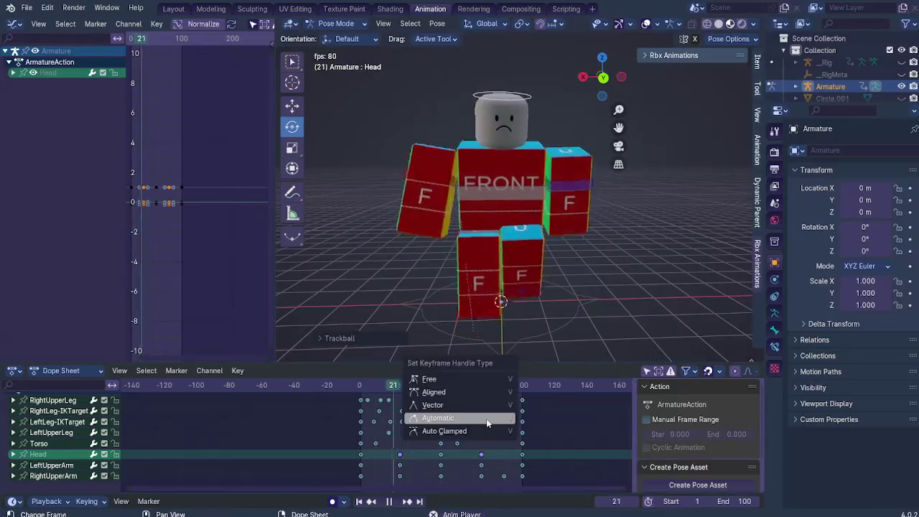
Play back the walk and inspect the head motion from several angles.
drag(404, 391, 360, 391)
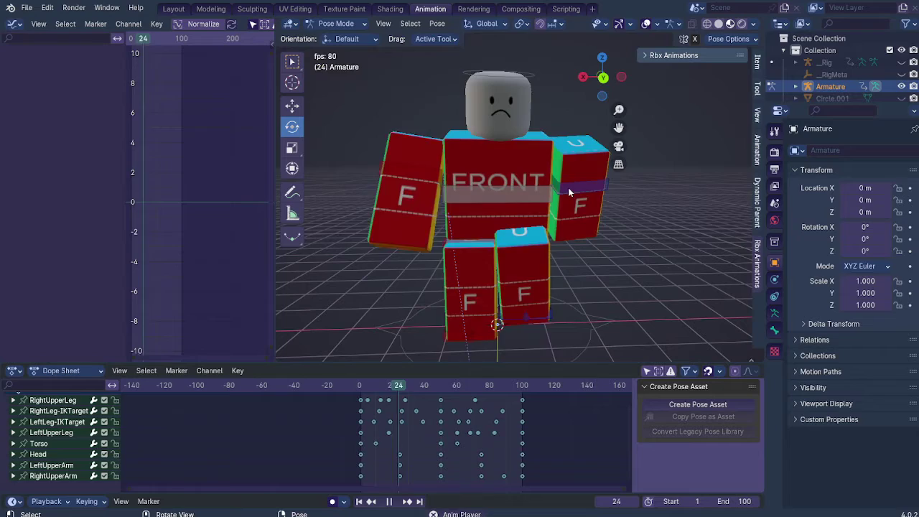
middle_drag(563, 193, 606, 204)
middle_drag(553, 176, 443, 204)
scroll(443, 204, up, 3)
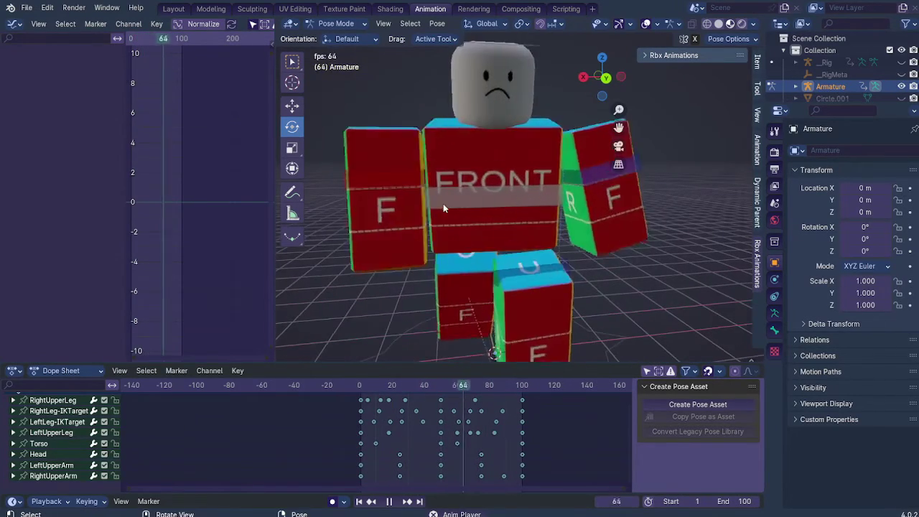
Set the handle type of all the armature's keyframes to Automatic and play the animation.
click(471, 194)
key(space)
drag(382, 389, 355, 394)
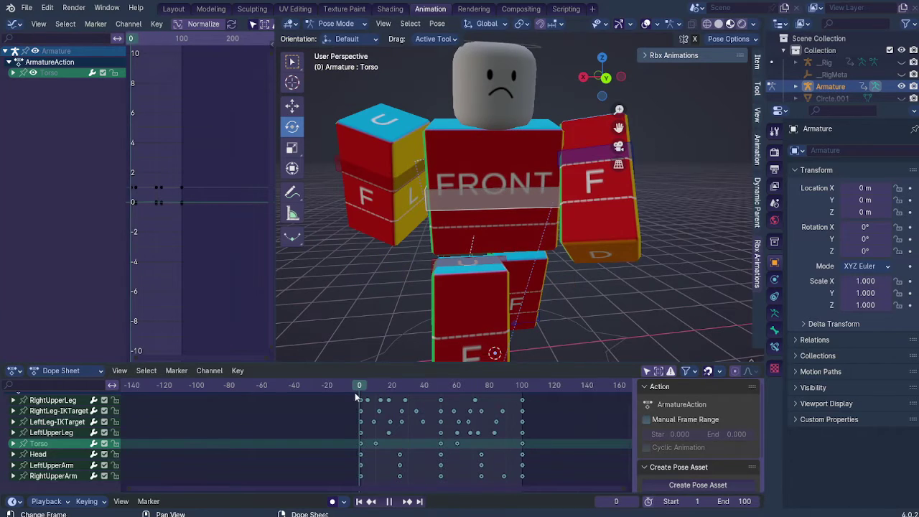
middle_drag(374, 417, 355, 449)
drag(558, 457, 331, 422)
key(v)
click(457, 425)
click(564, 420)
key(space)
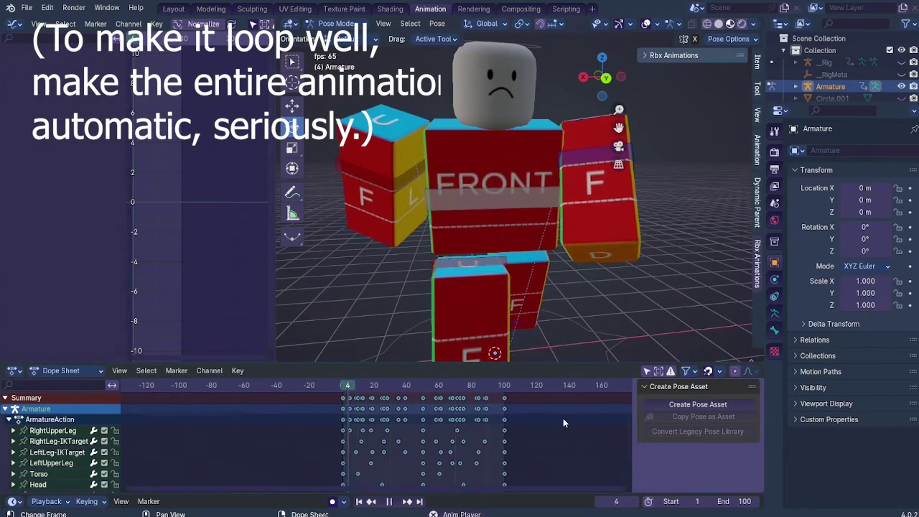
Review the whole walk cycle from the front, checking how its end runs back into its start.
scroll(526, 260, down, 3)
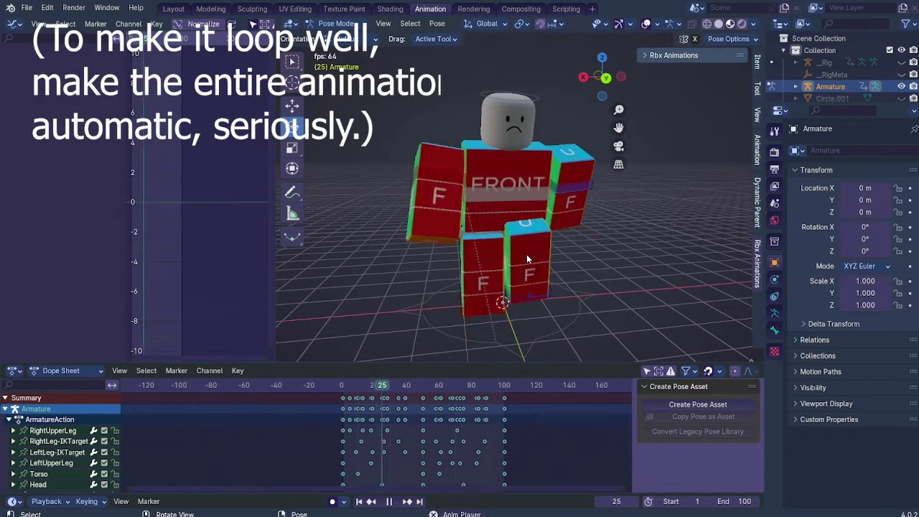
middle_drag(527, 255, 512, 246)
scroll(512, 246, up, 1)
scroll(512, 248, down, 1)
key(space)
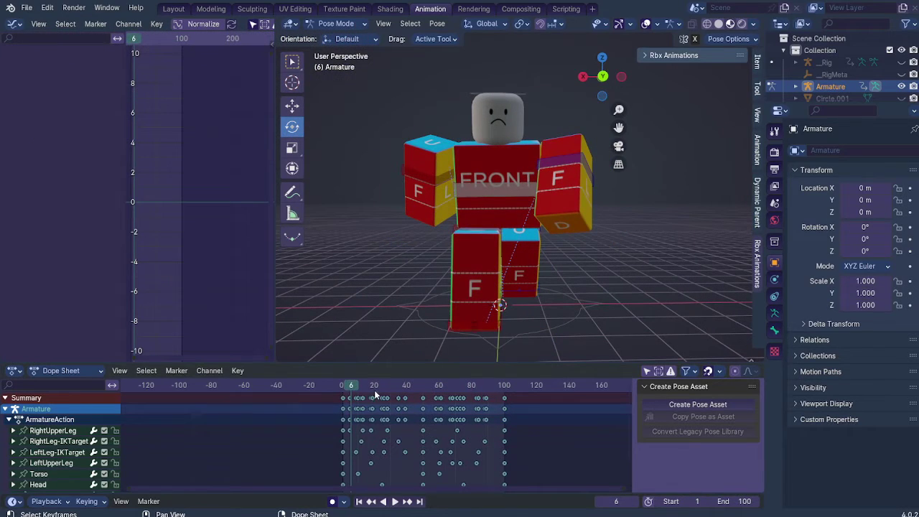
key(space)
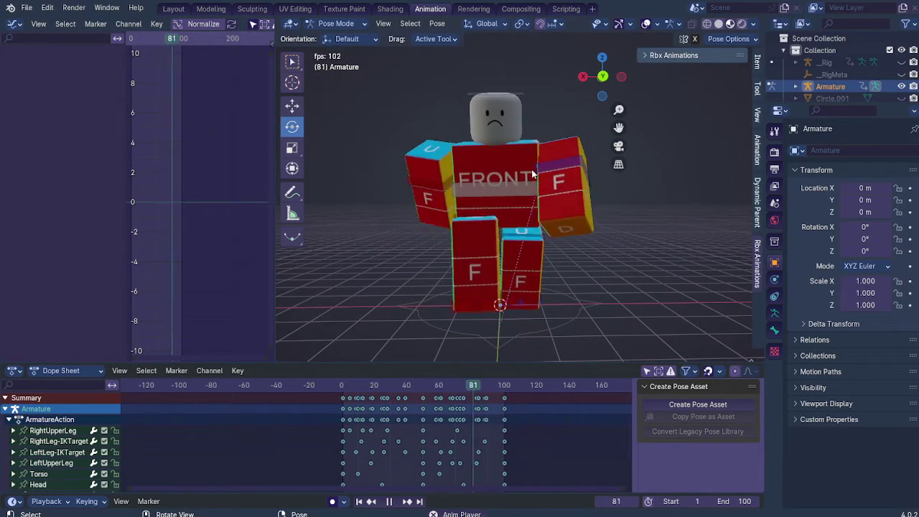
click(488, 386)
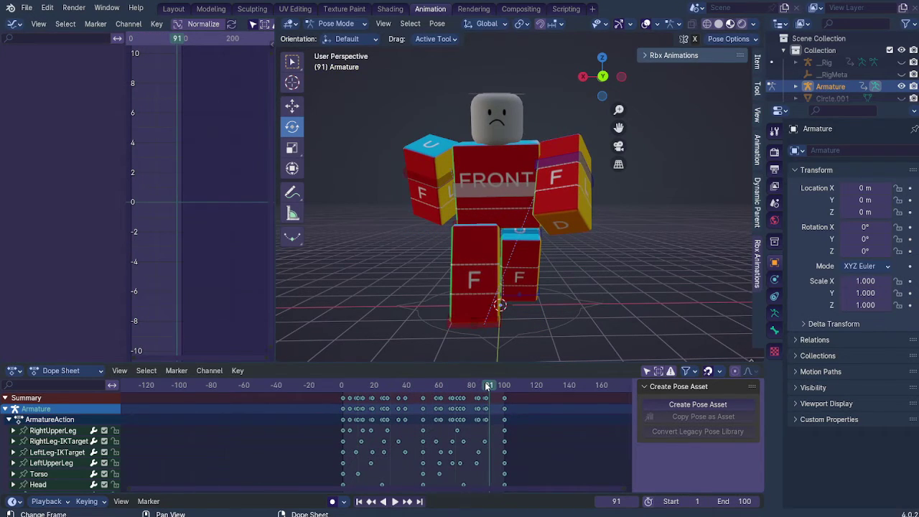
key(space)
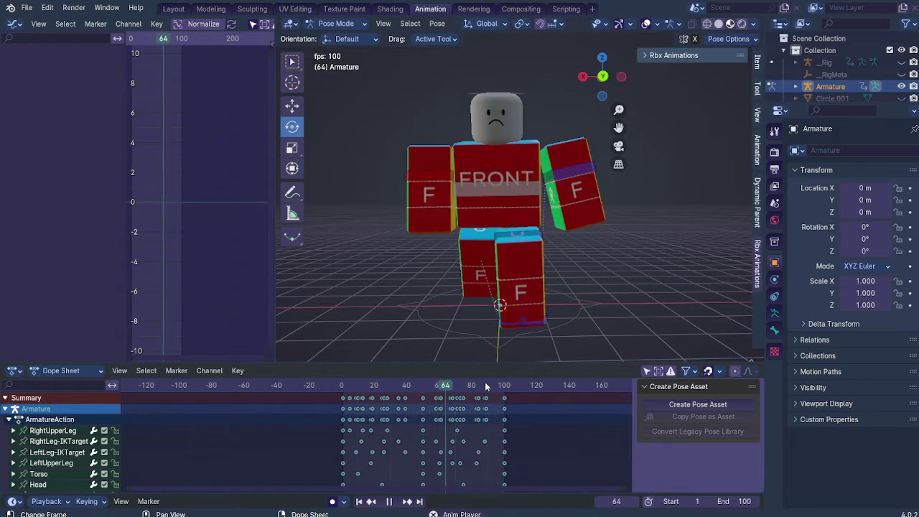
key(space)
key(space)
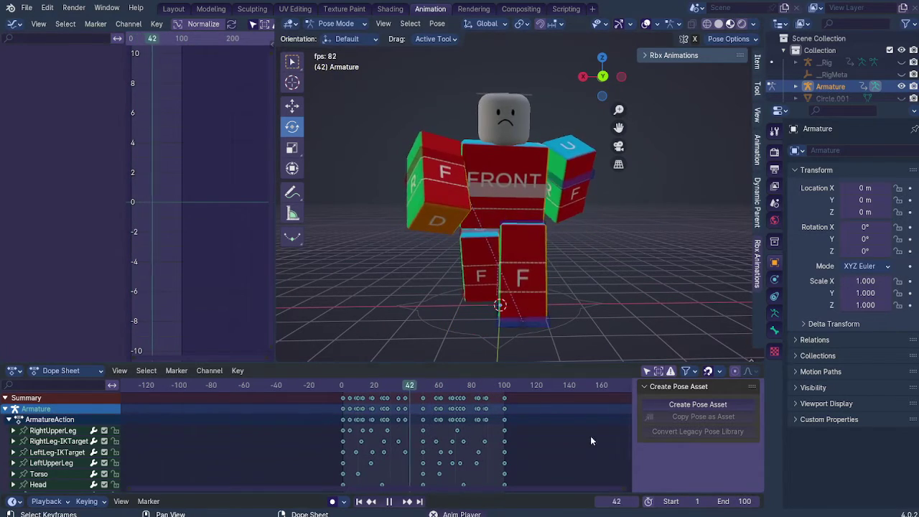
Set the playback end frame to 96 and play back the loop.
key(space)
drag(736, 501, 727, 502)
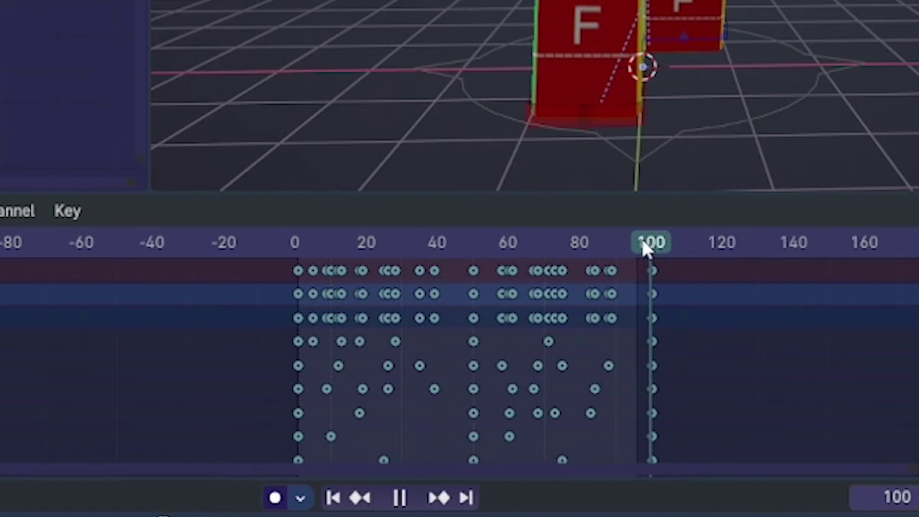
drag(653, 250, 585, 245)
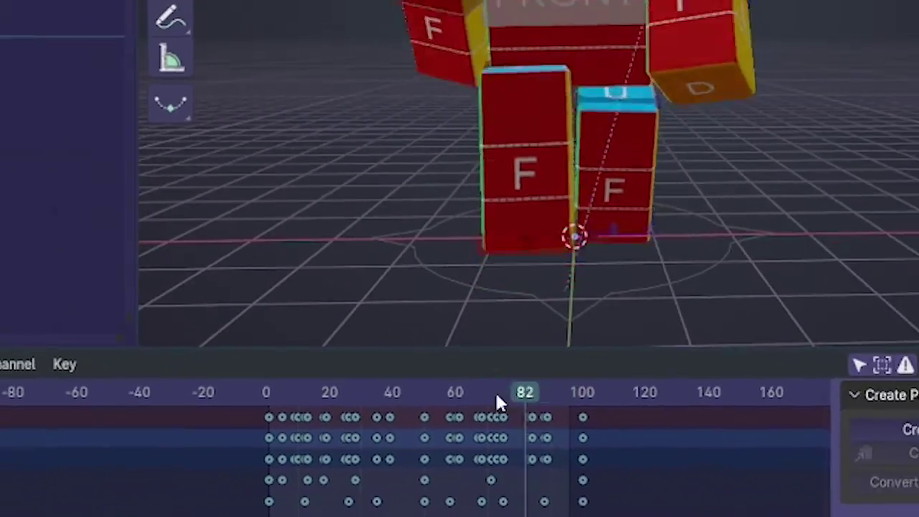
key(space)
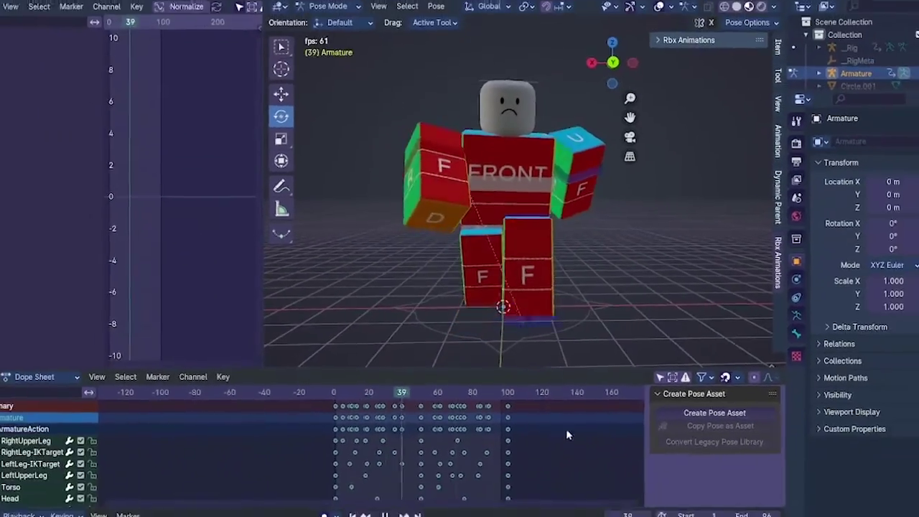
scroll(564, 283, up, 3)
middle_drag(564, 279, 605, 268)
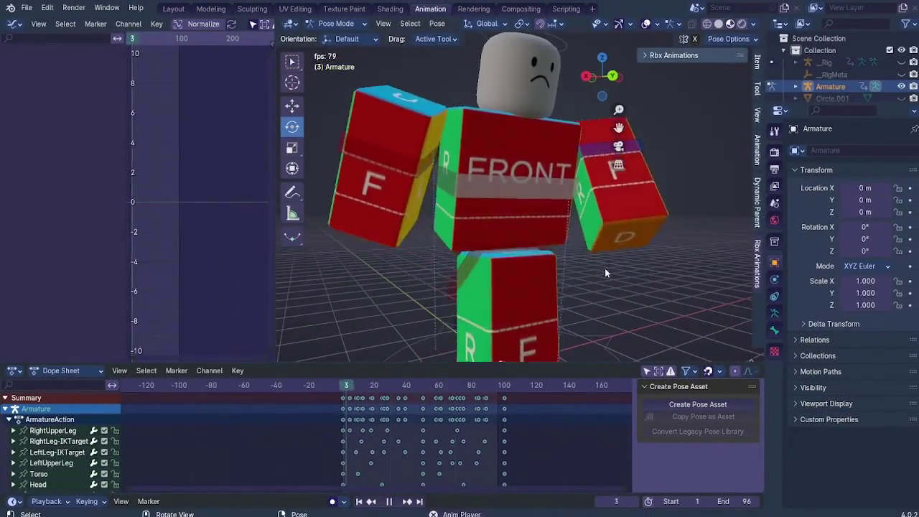
Set the playback range to frames 3 through 95 and play the animation.
click(712, 502)
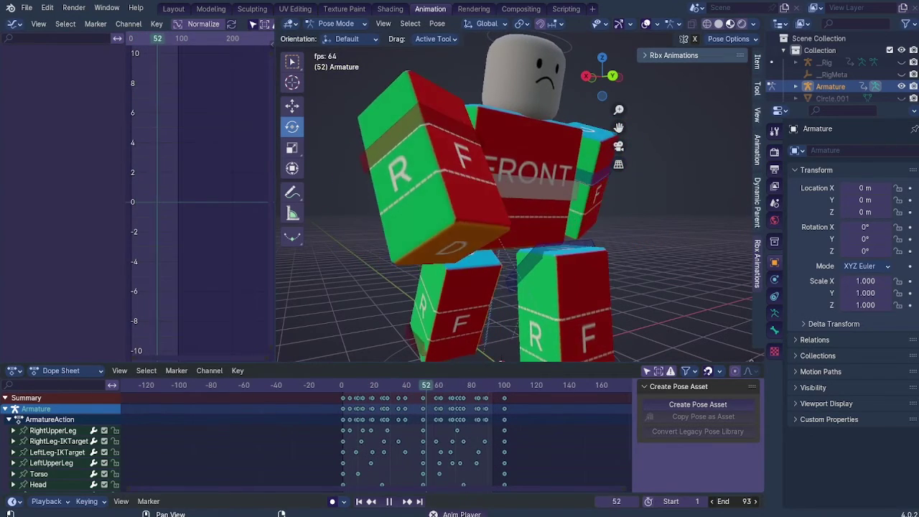
key(space)
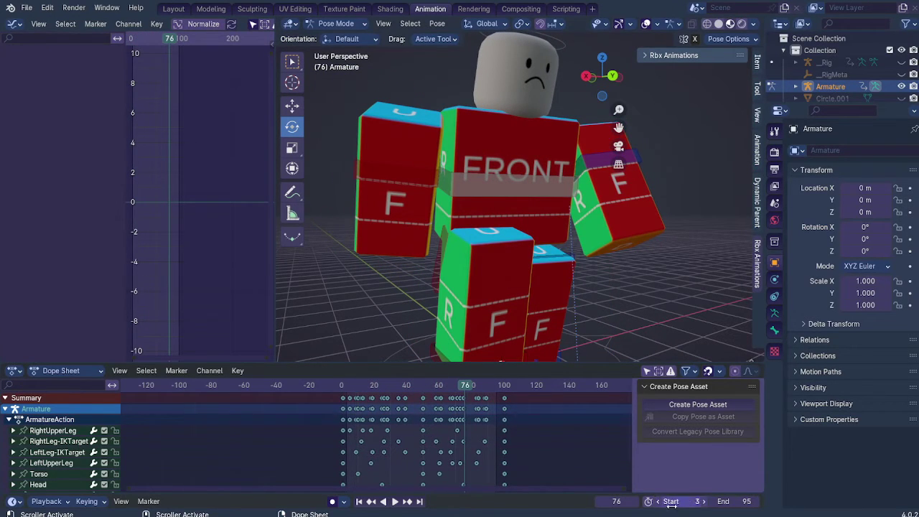
key(space)
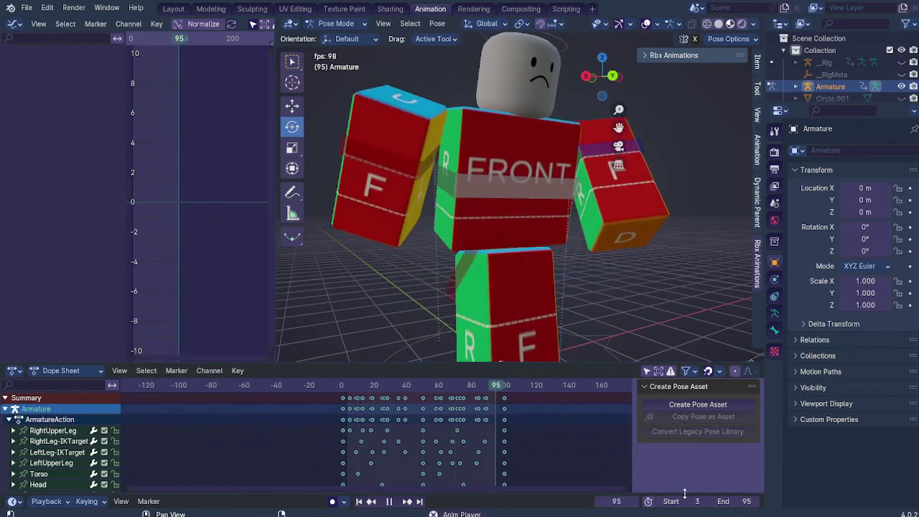
Replay the transition around frame 95 repeatedly to examine how smoothly the walk loops.
key(space)
key(Left)
key(Left)
key(Left)
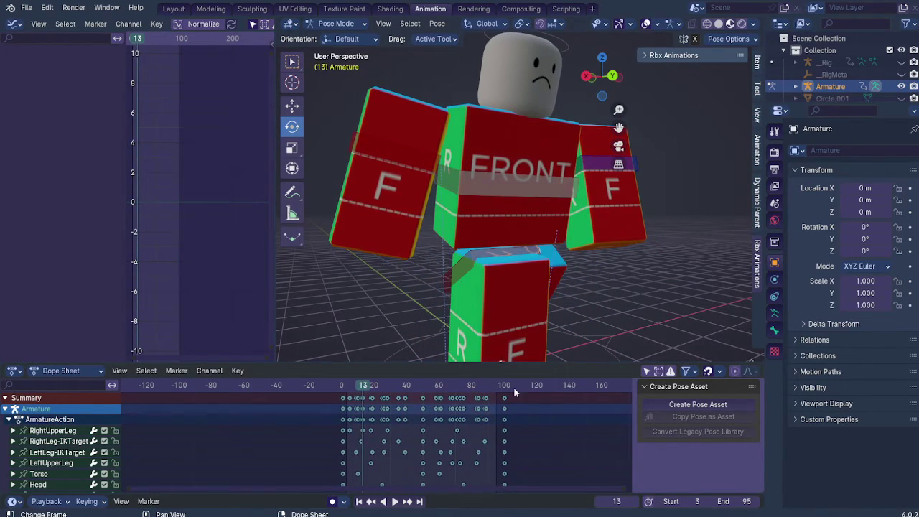
click(496, 390)
key(space)
key(space)
click(496, 390)
key(space)
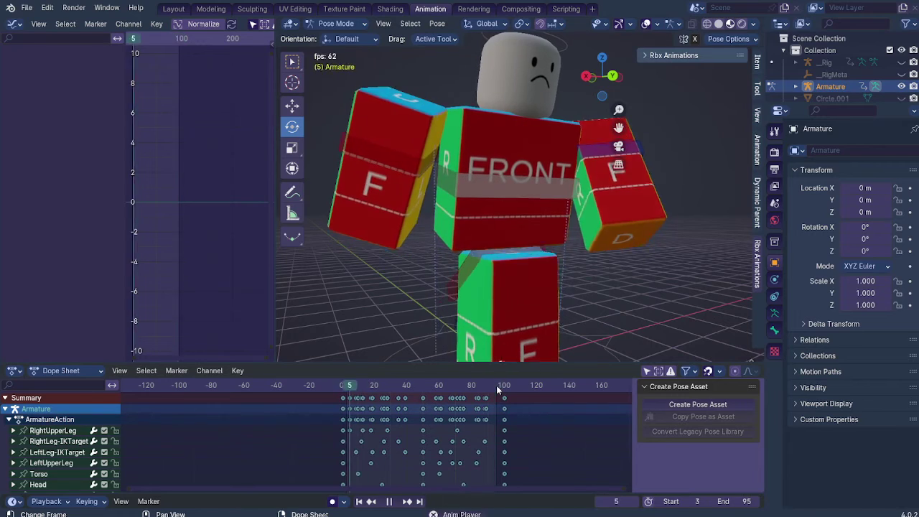
key(space)
click(496, 390)
key(space)
key(space)
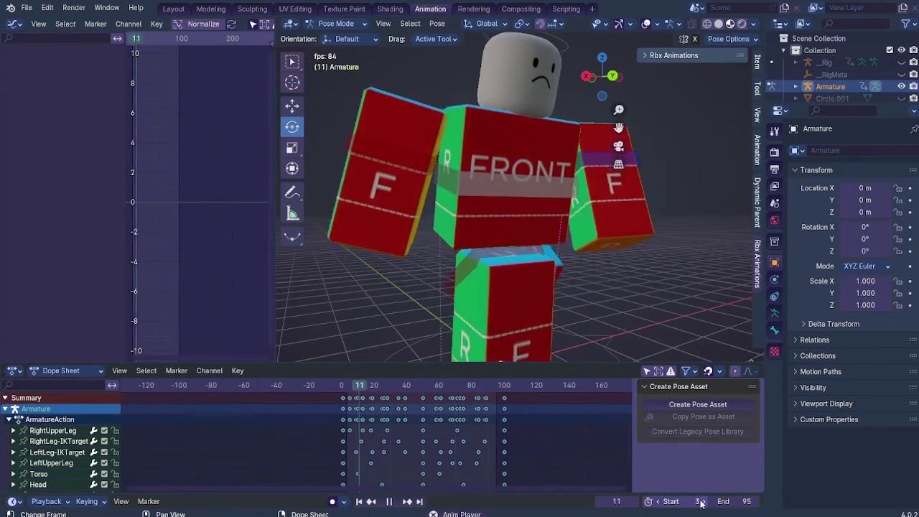
Set the playback range to start at frame 1 and end at frame 97.
click(657, 504)
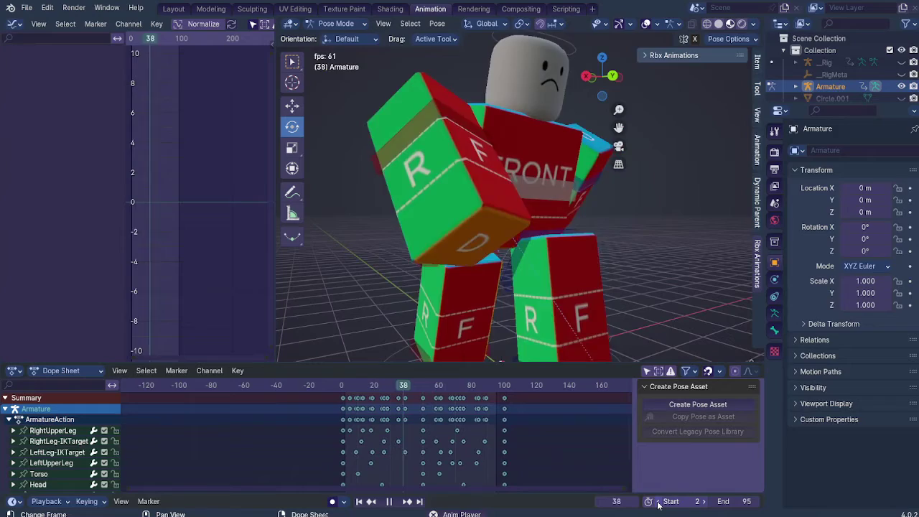
click(655, 505)
drag(735, 504, 728, 503)
click(755, 503)
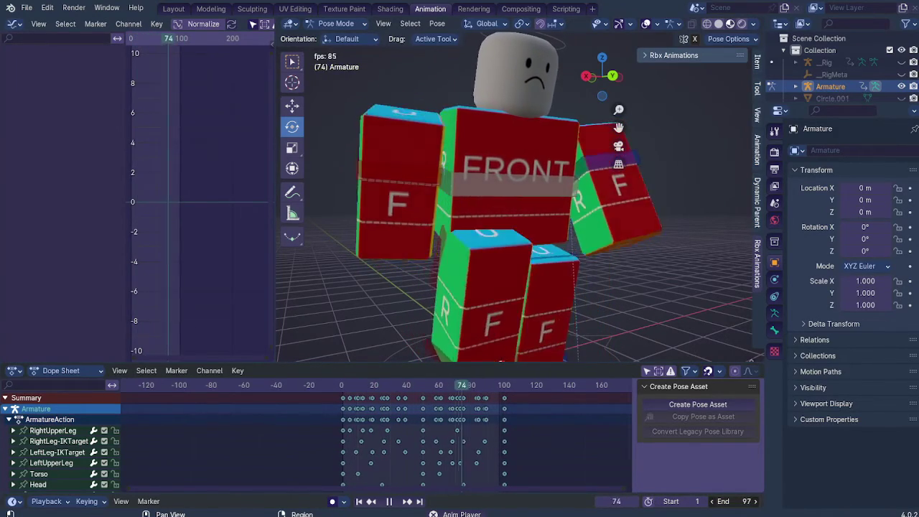
click(755, 503)
click(755, 503)
click(755, 503)
click(755, 503)
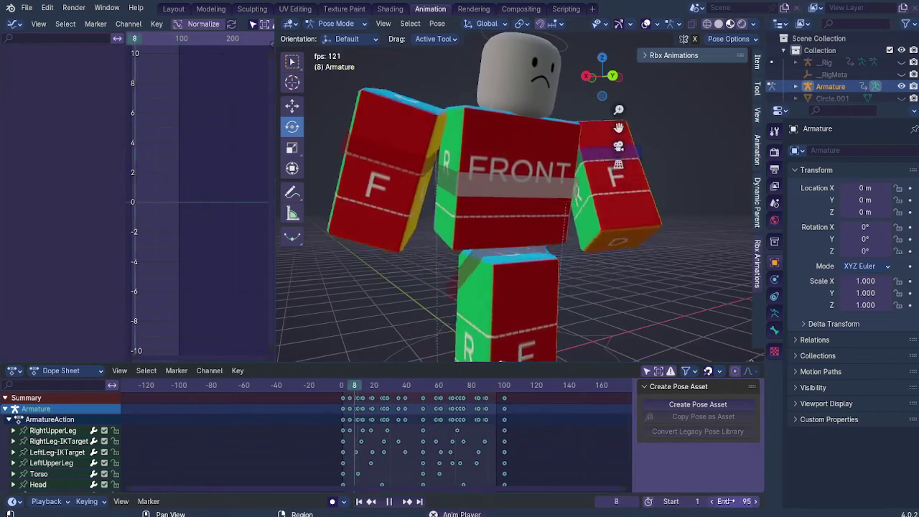
click(755, 503)
click(755, 503)
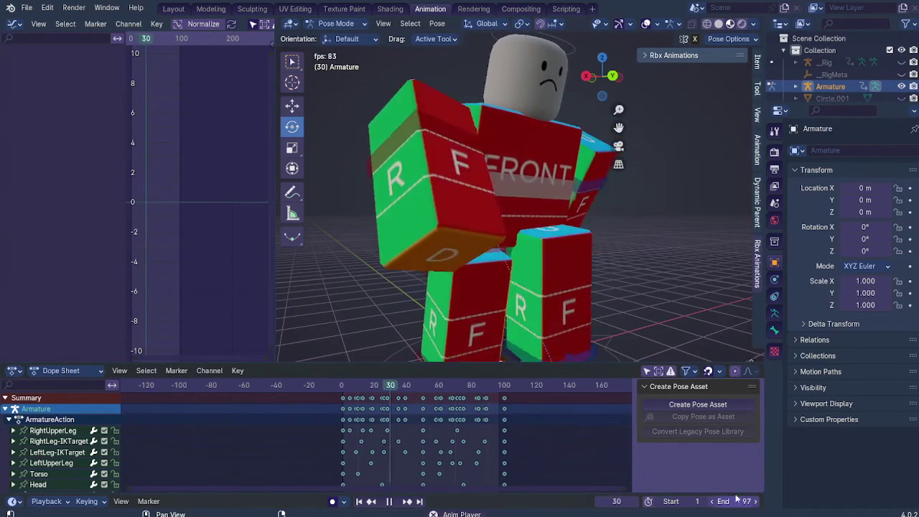
Switch to the Layout workspace and view the playing walk from the character's side.
middle_drag(559, 321, 536, 314)
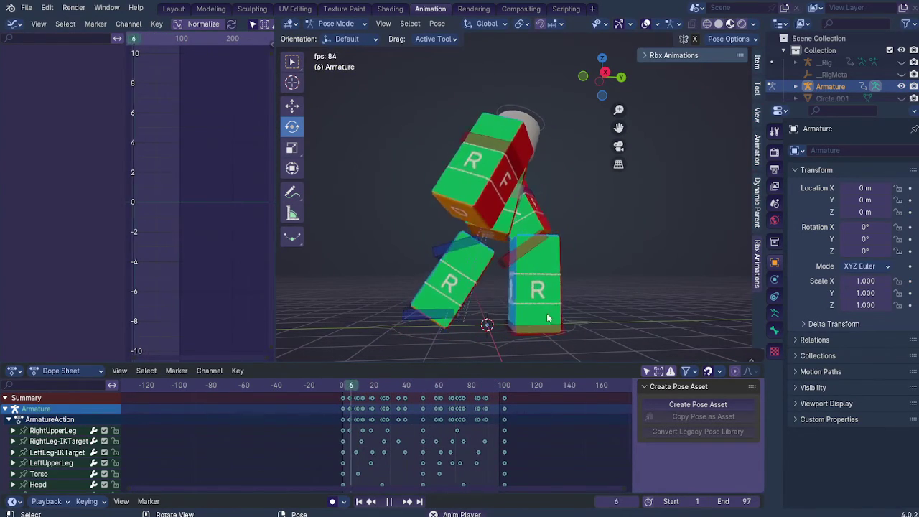
click(173, 8)
middle_drag(469, 282, 578, 351)
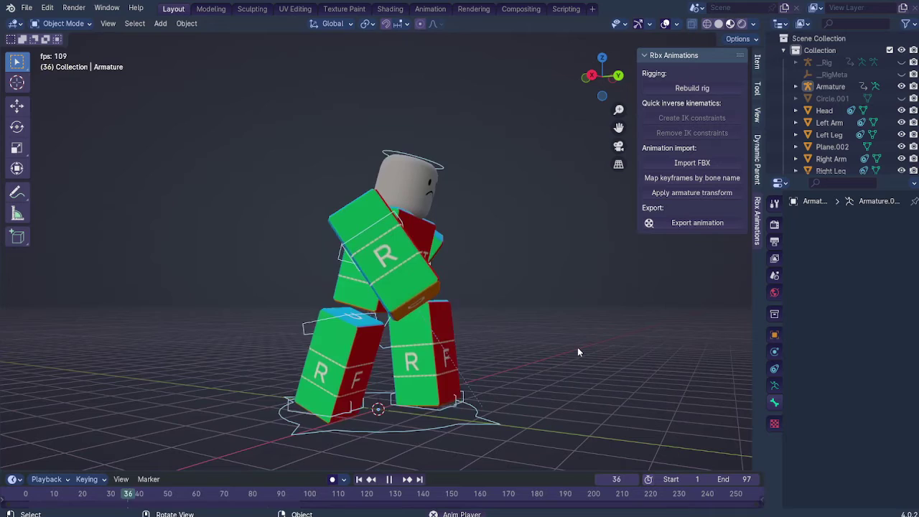